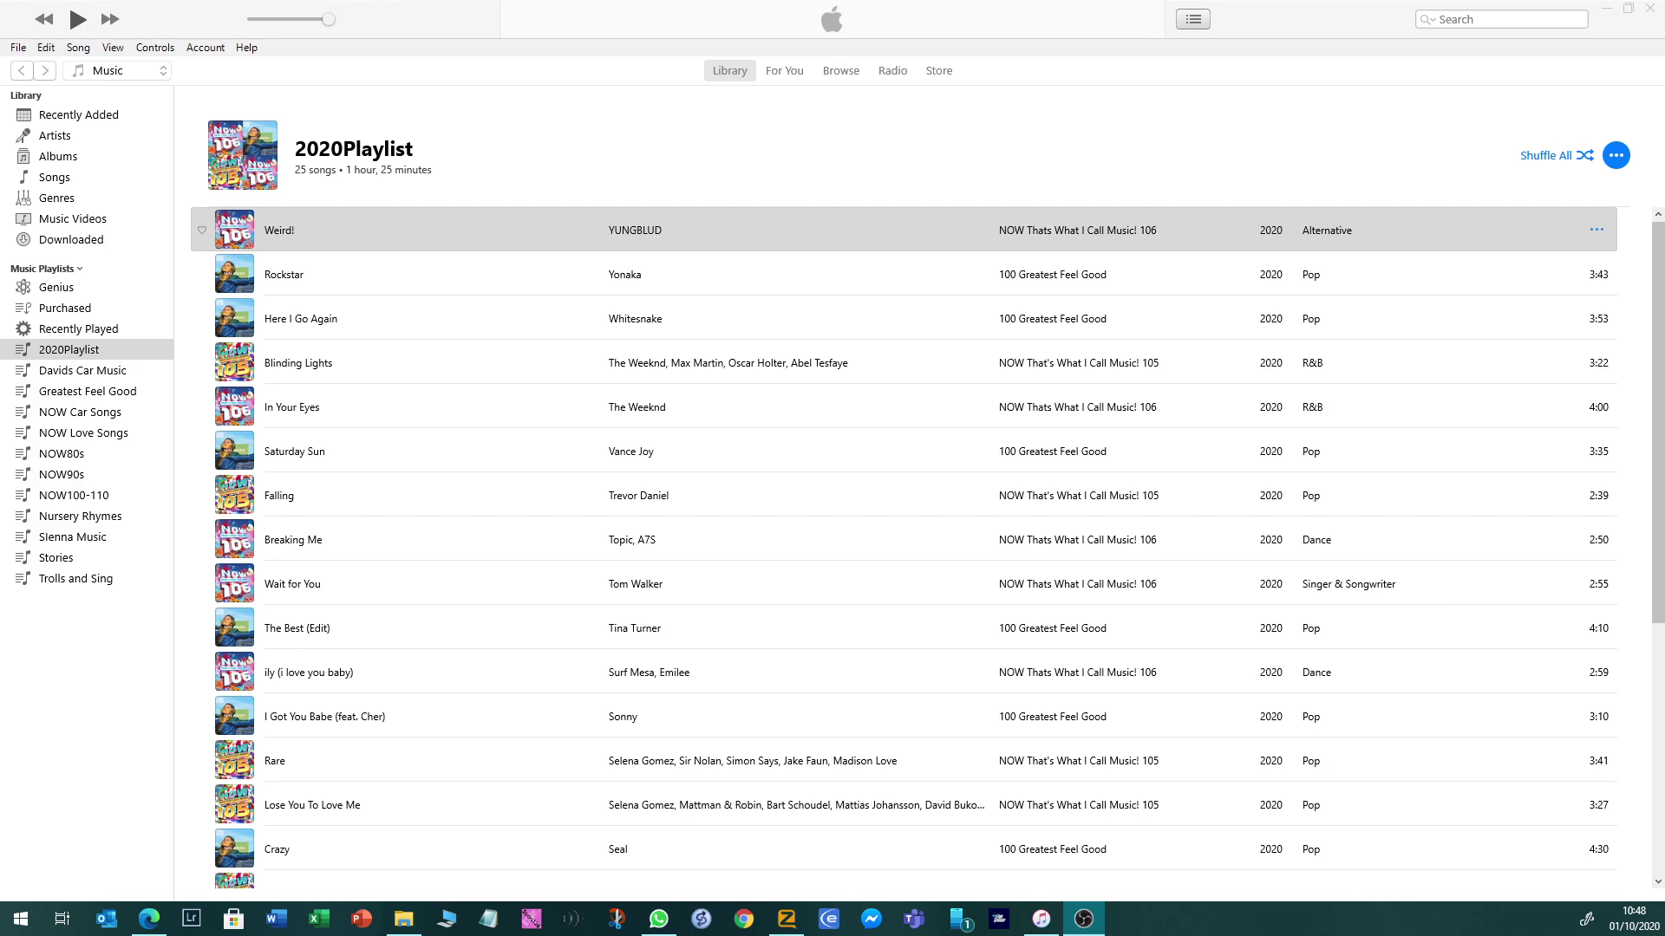
Check the contents of drive H: in File Explorer and return to 2020Playlist in iTunes
click(404, 921)
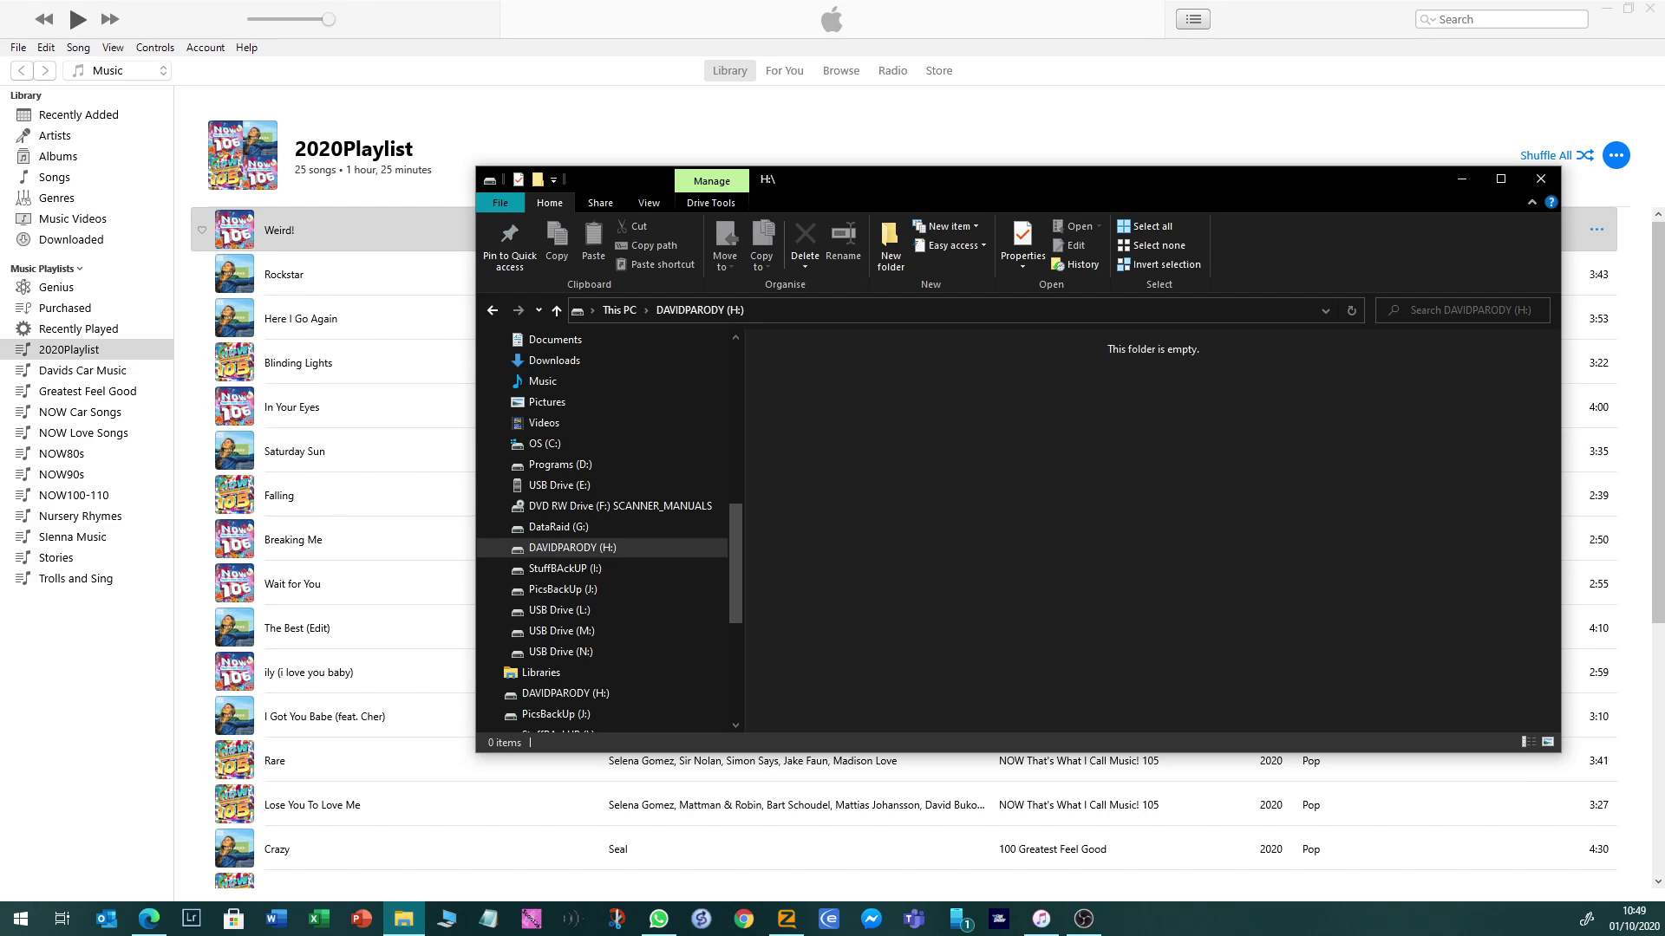
click(530, 64)
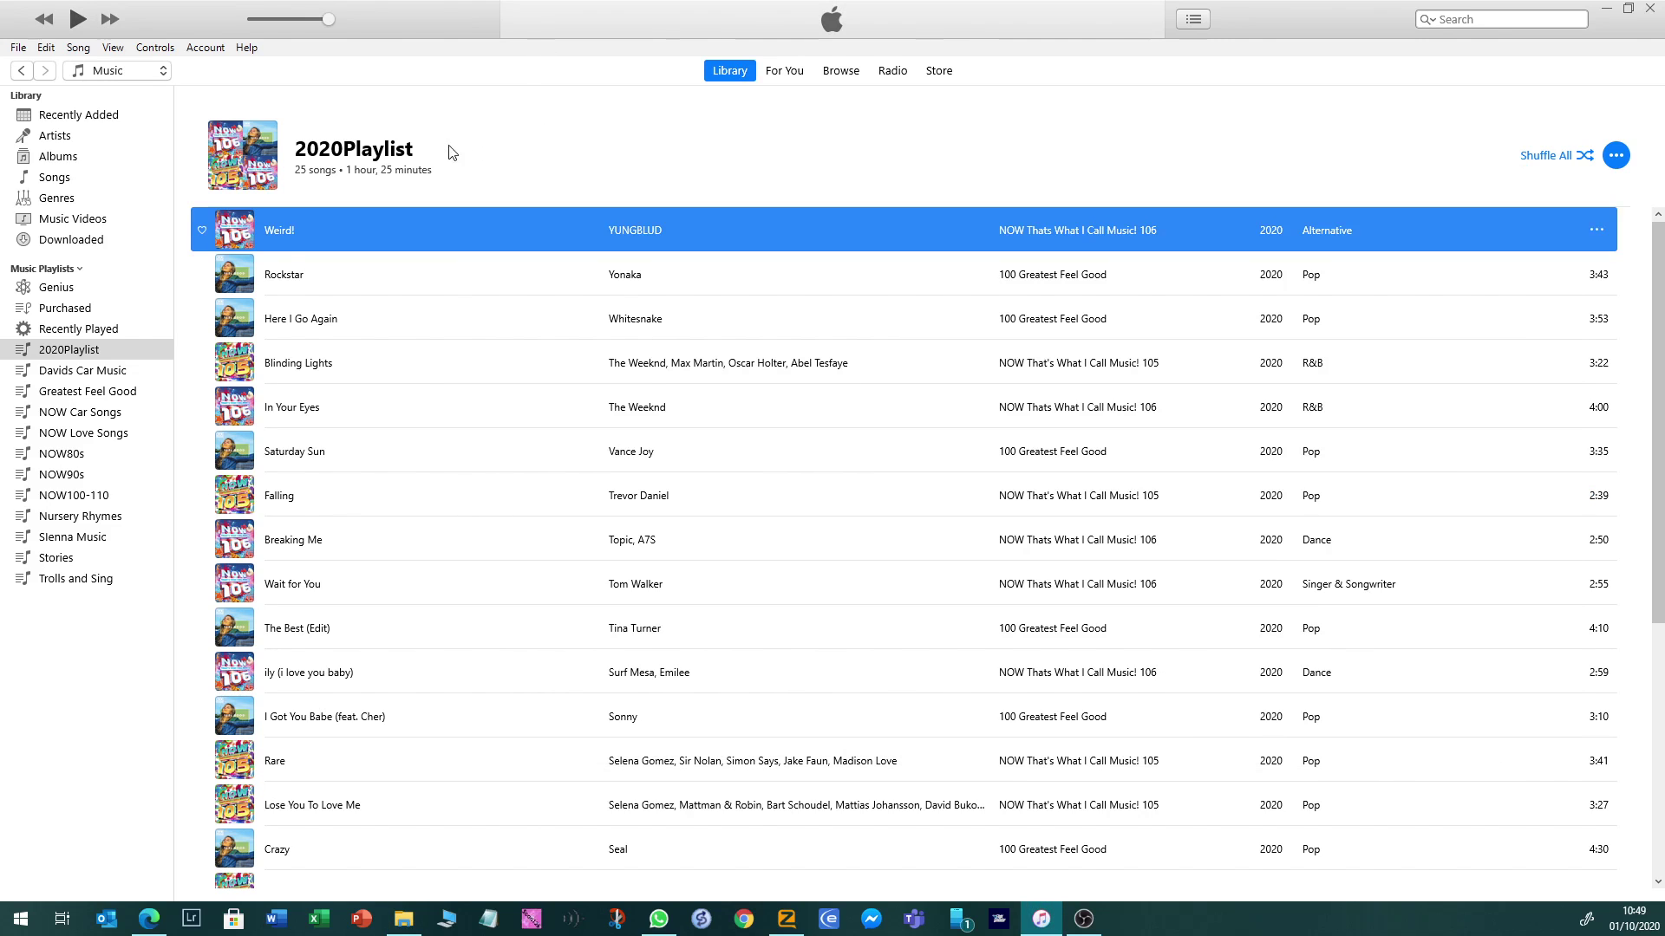
right_click(605, 161)
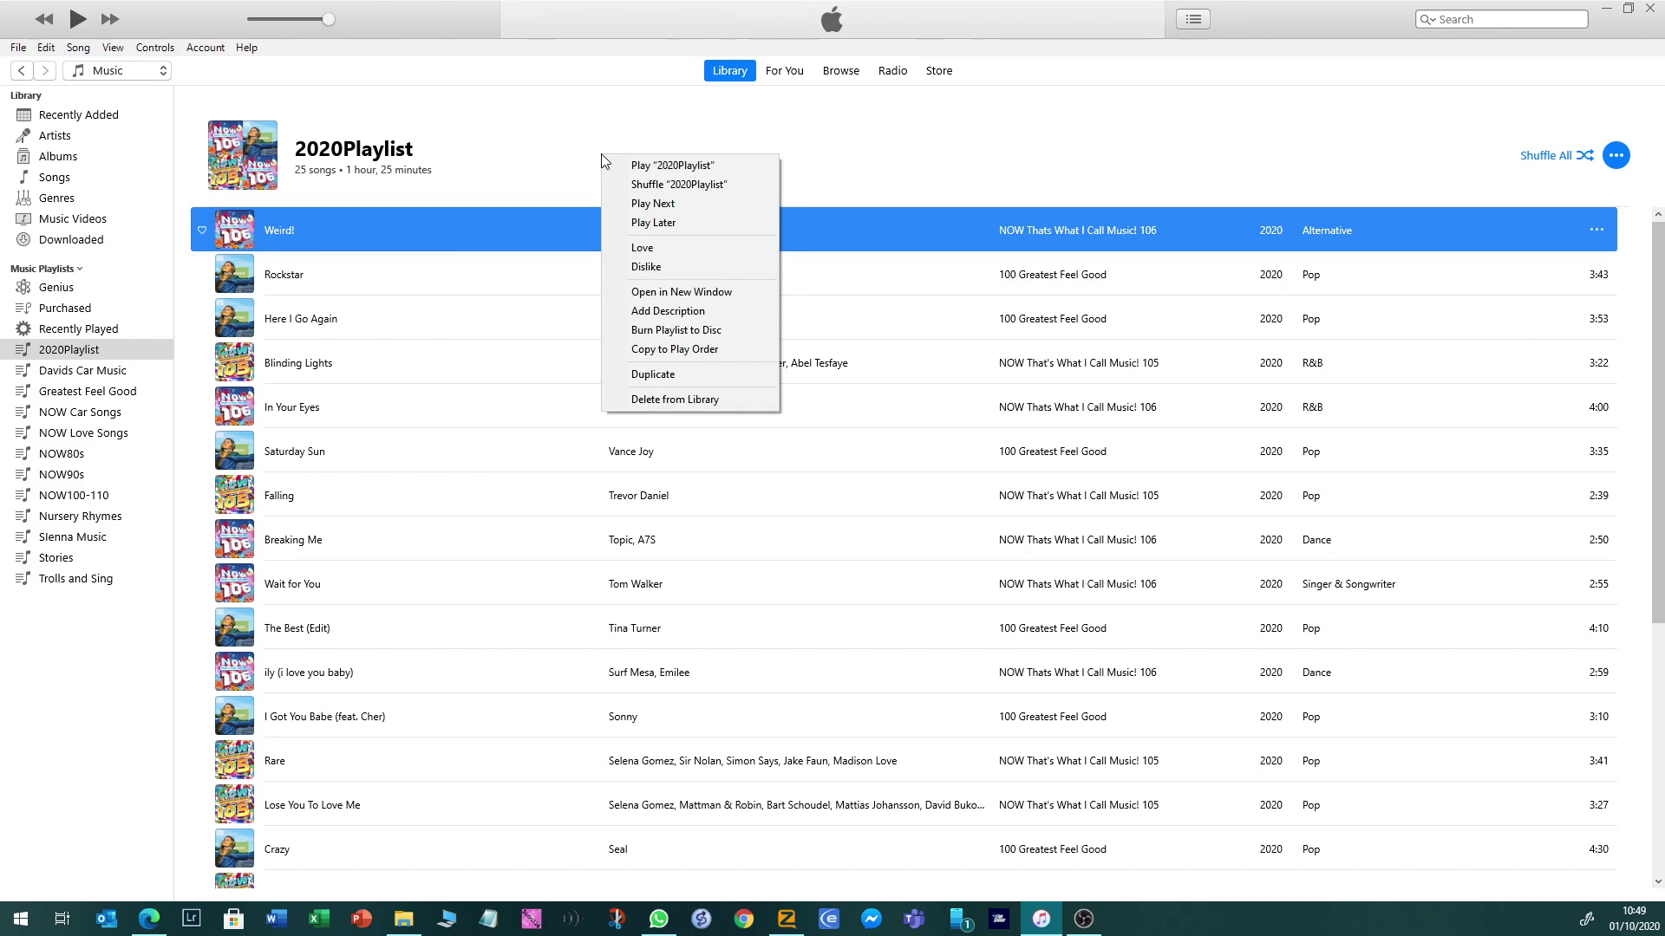
Set the view options of 2020Playlist to view as Songs and close the options
click(112, 48)
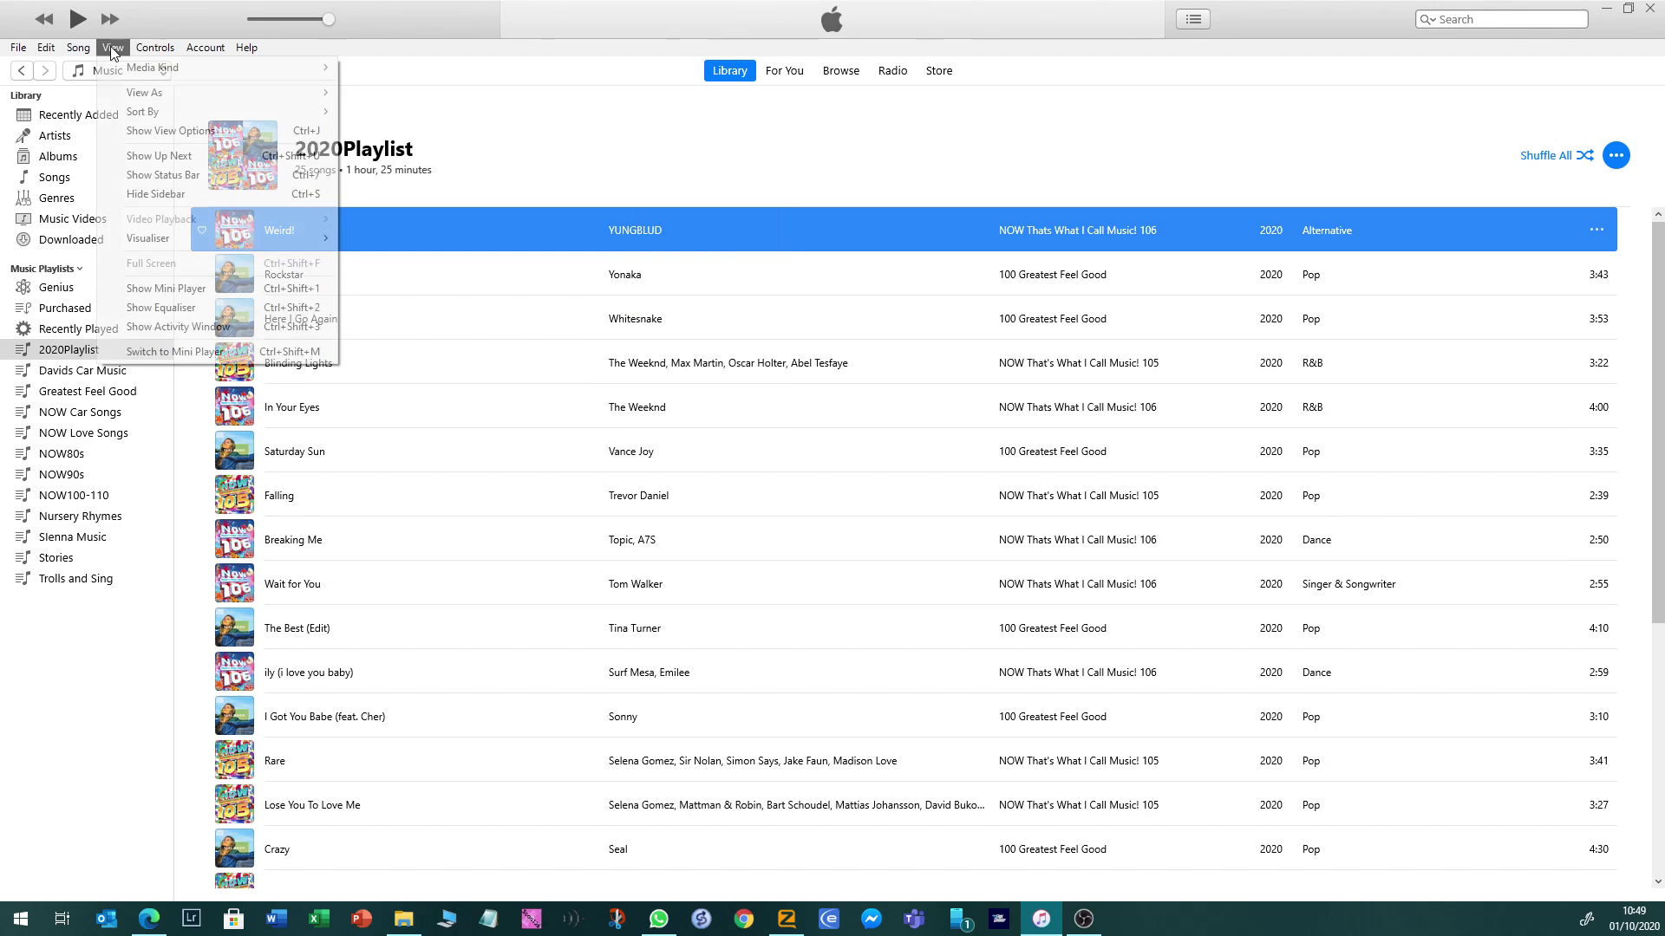
click(182, 132)
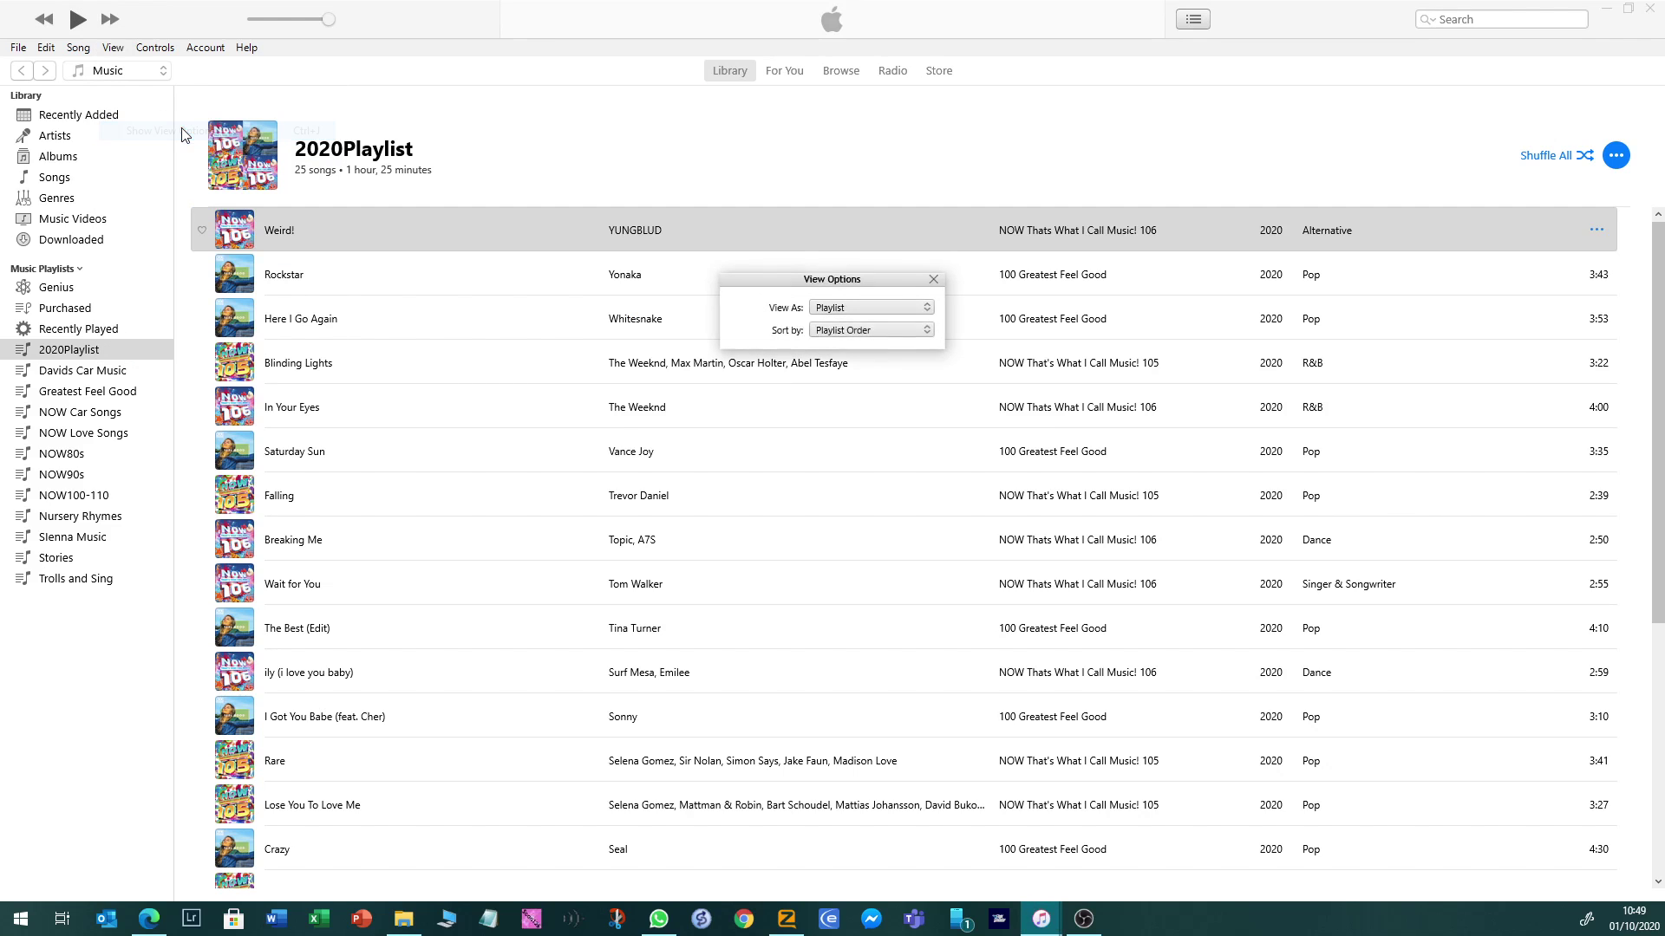
click(846, 310)
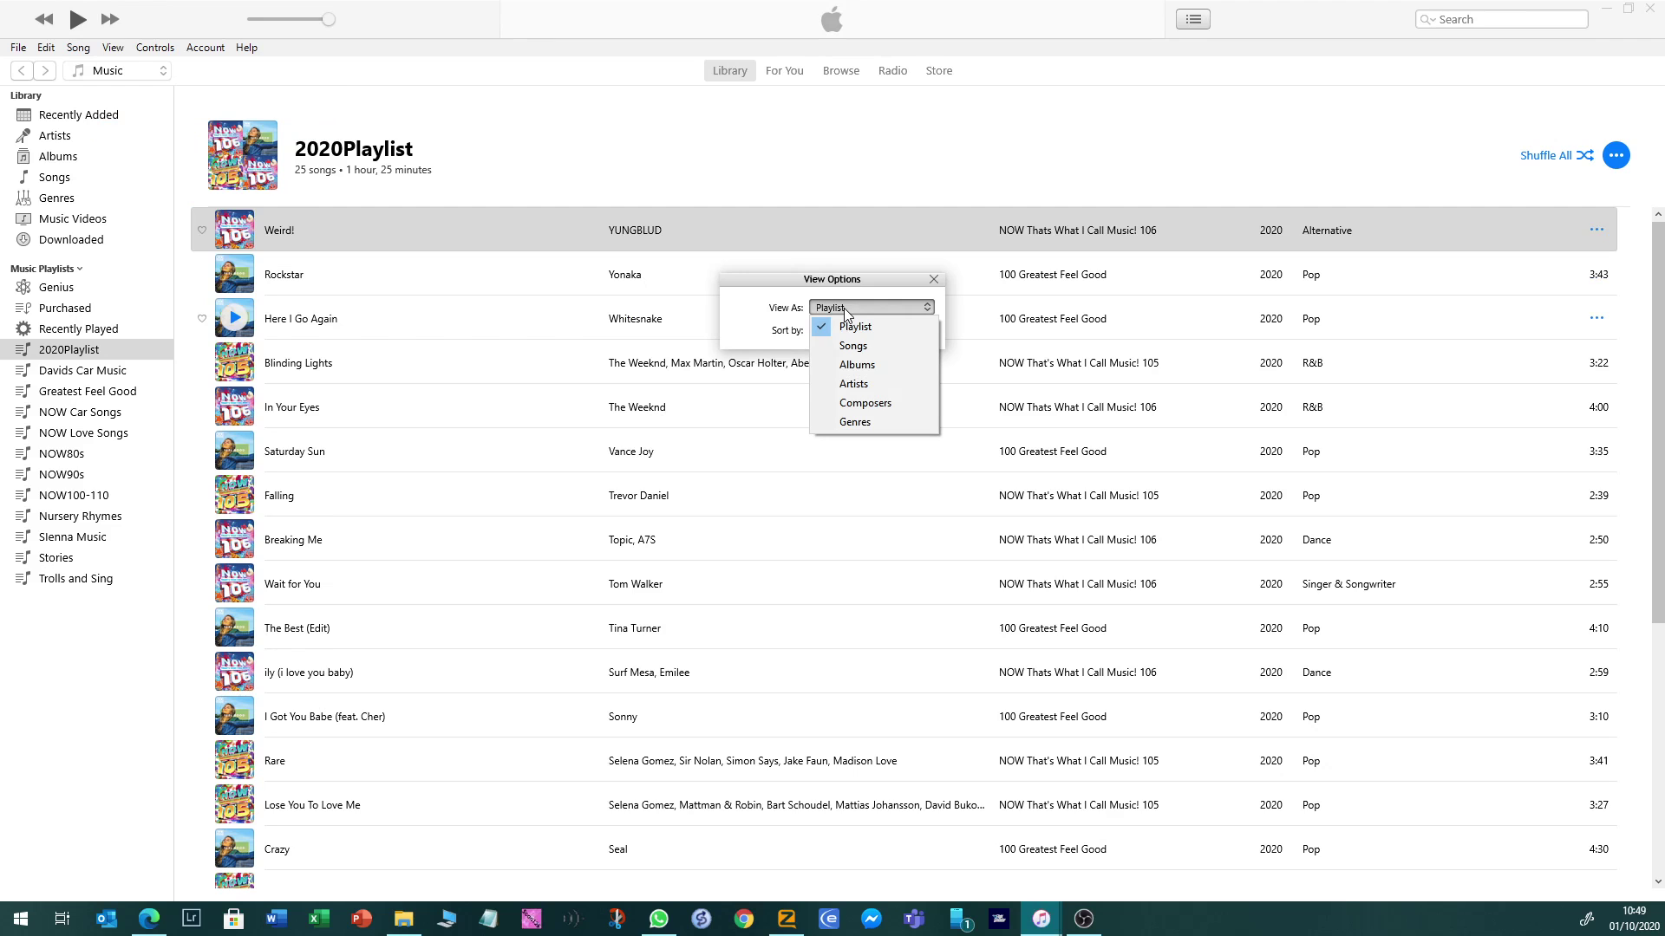
click(853, 346)
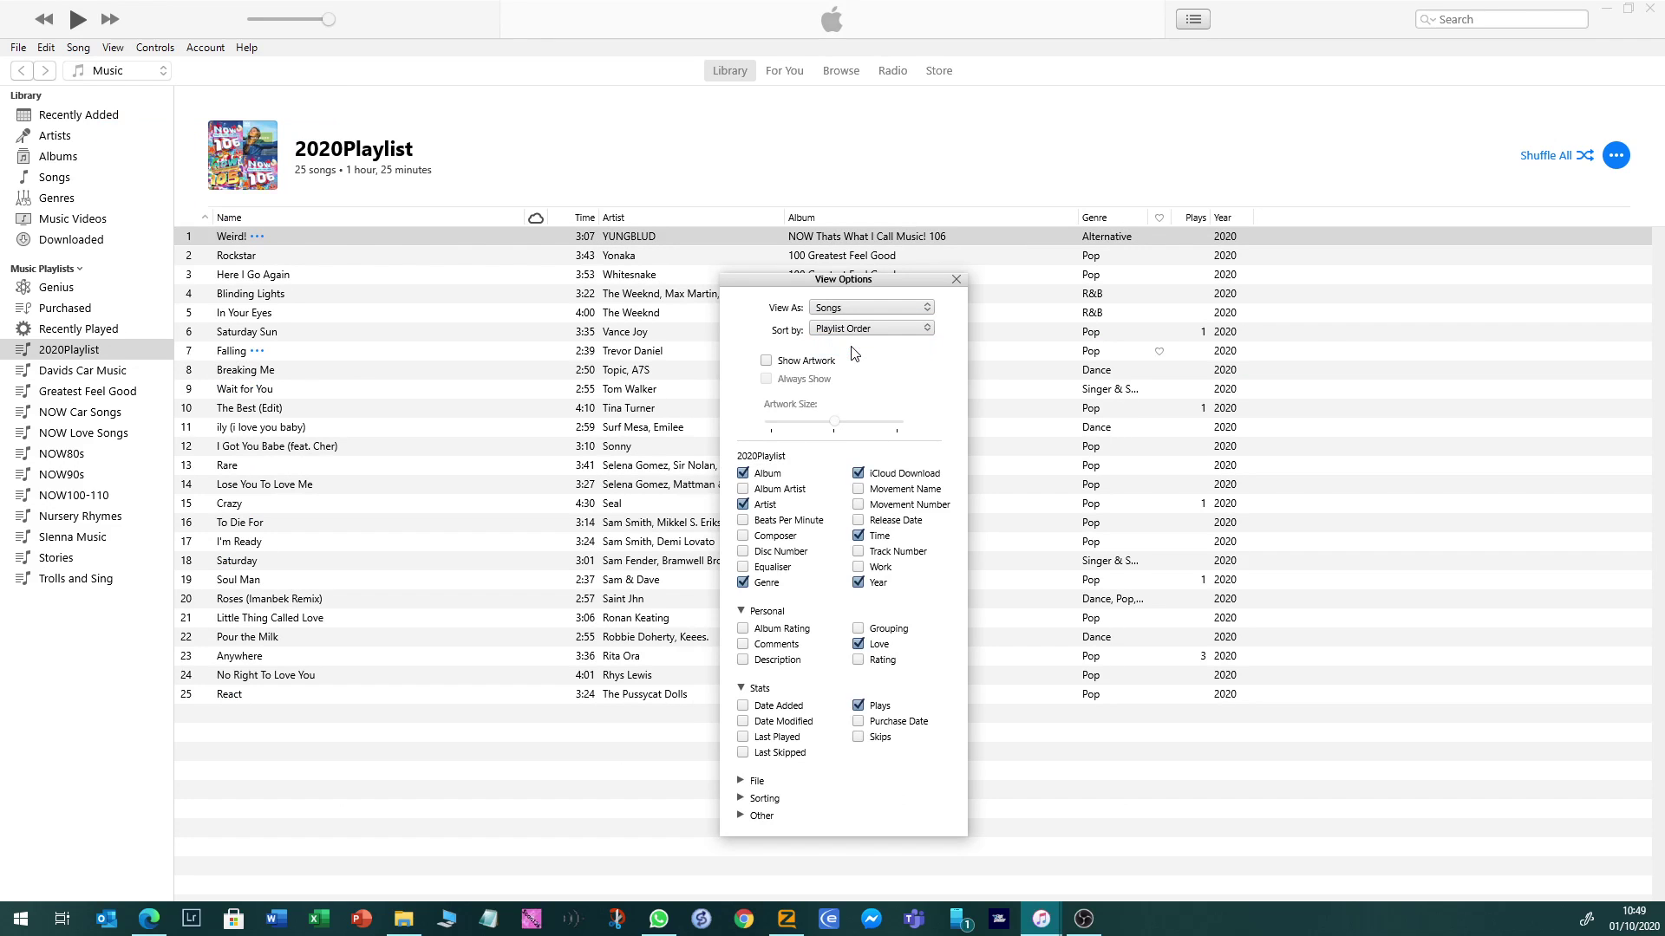
click(957, 279)
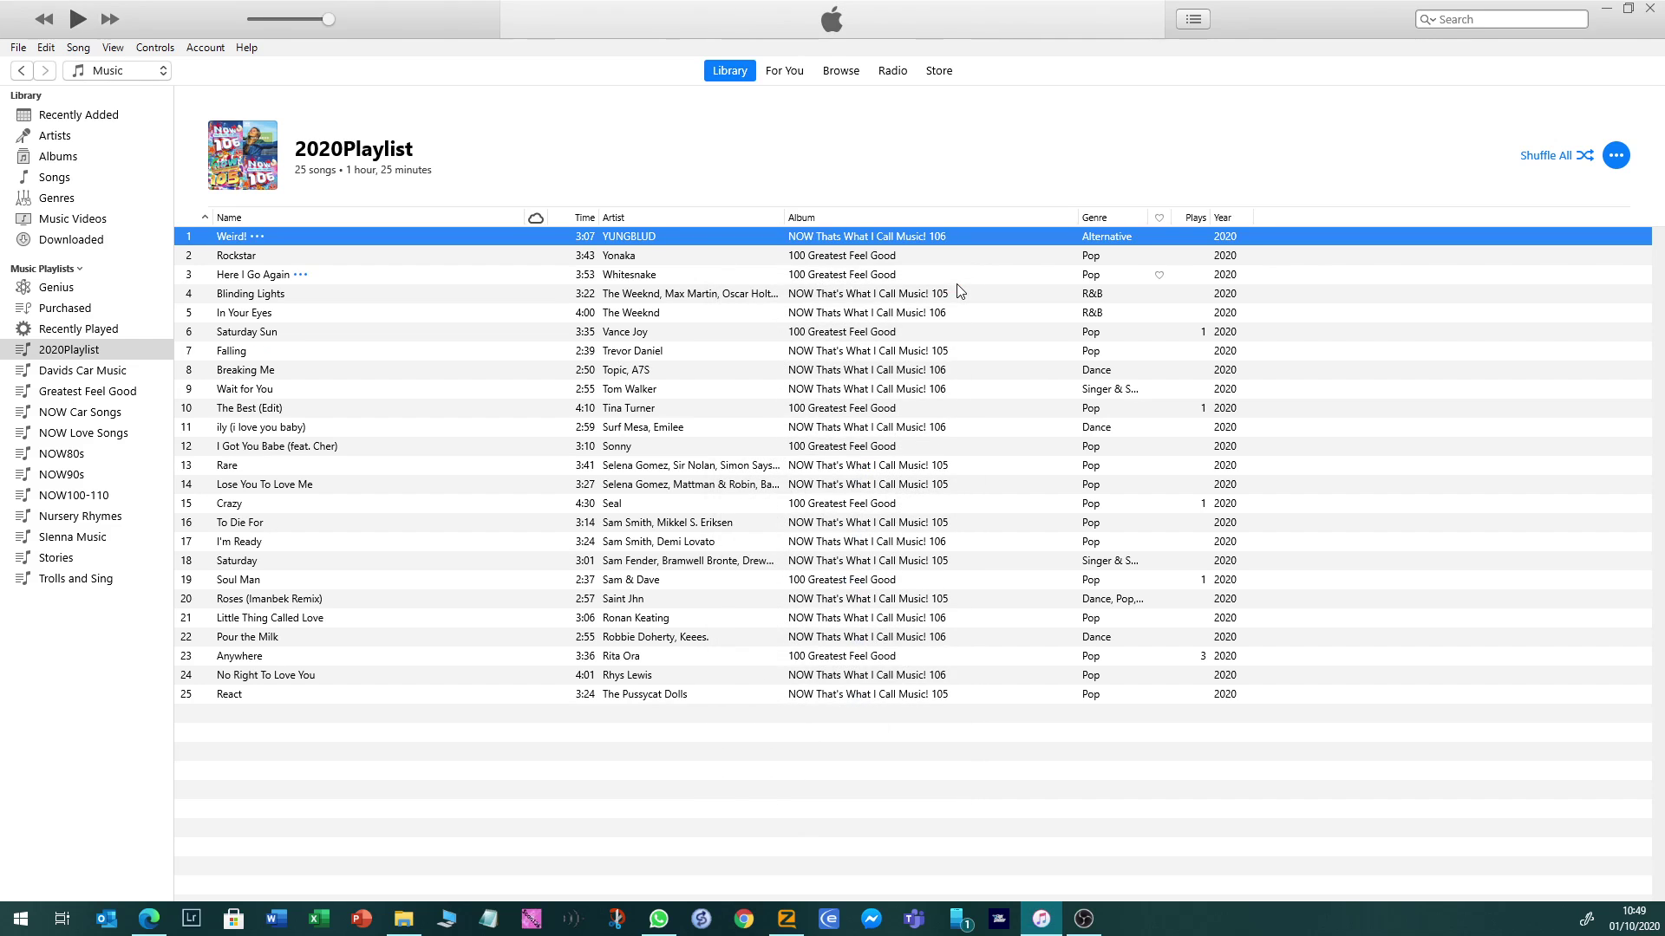
Reduce the iTunes window from full screen and arrange it side by side with the File Explorer window of drive H:
click(1628, 10)
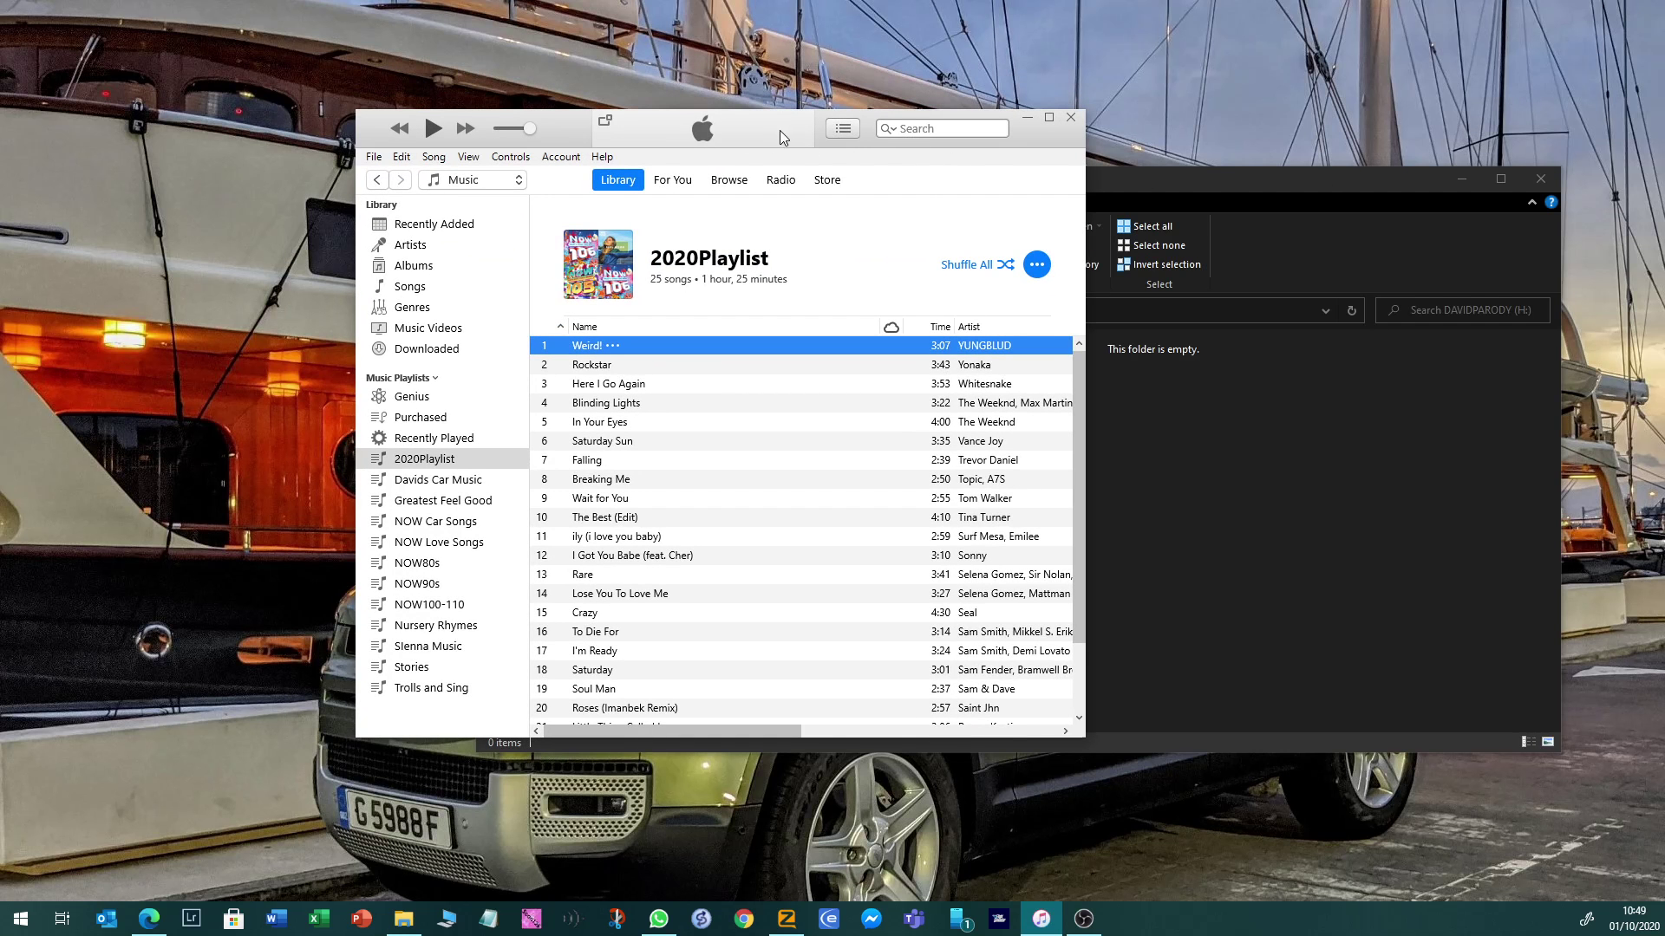
click(894, 127)
drag(1032, 132, 705, 147)
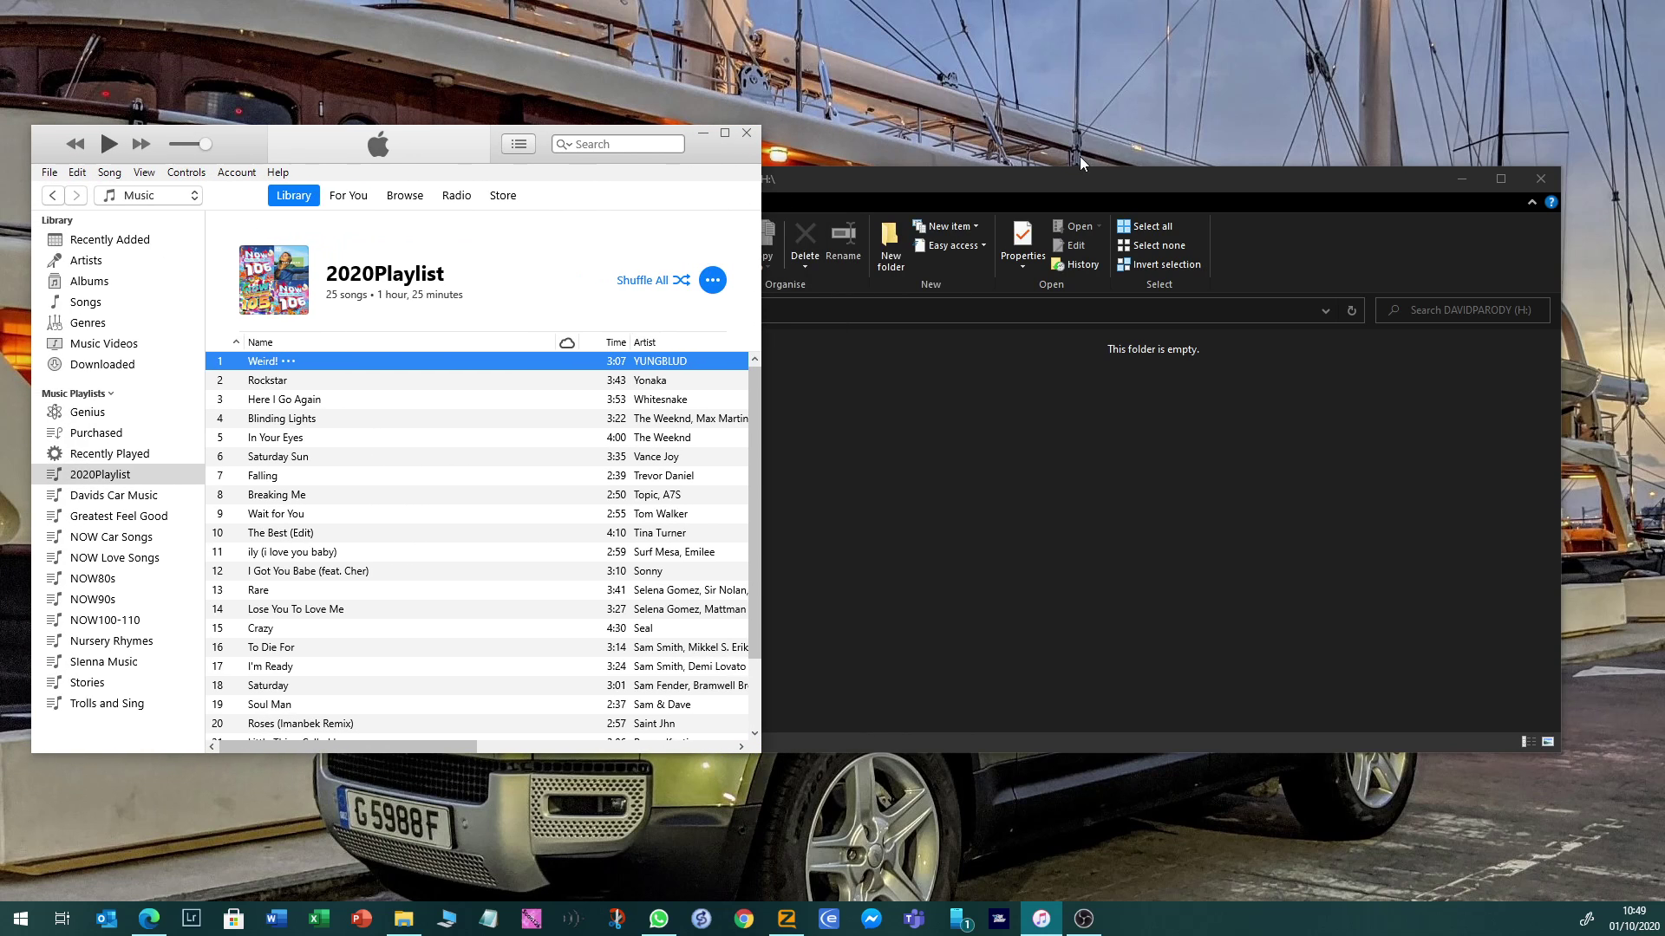
drag(1049, 185, 1287, 154)
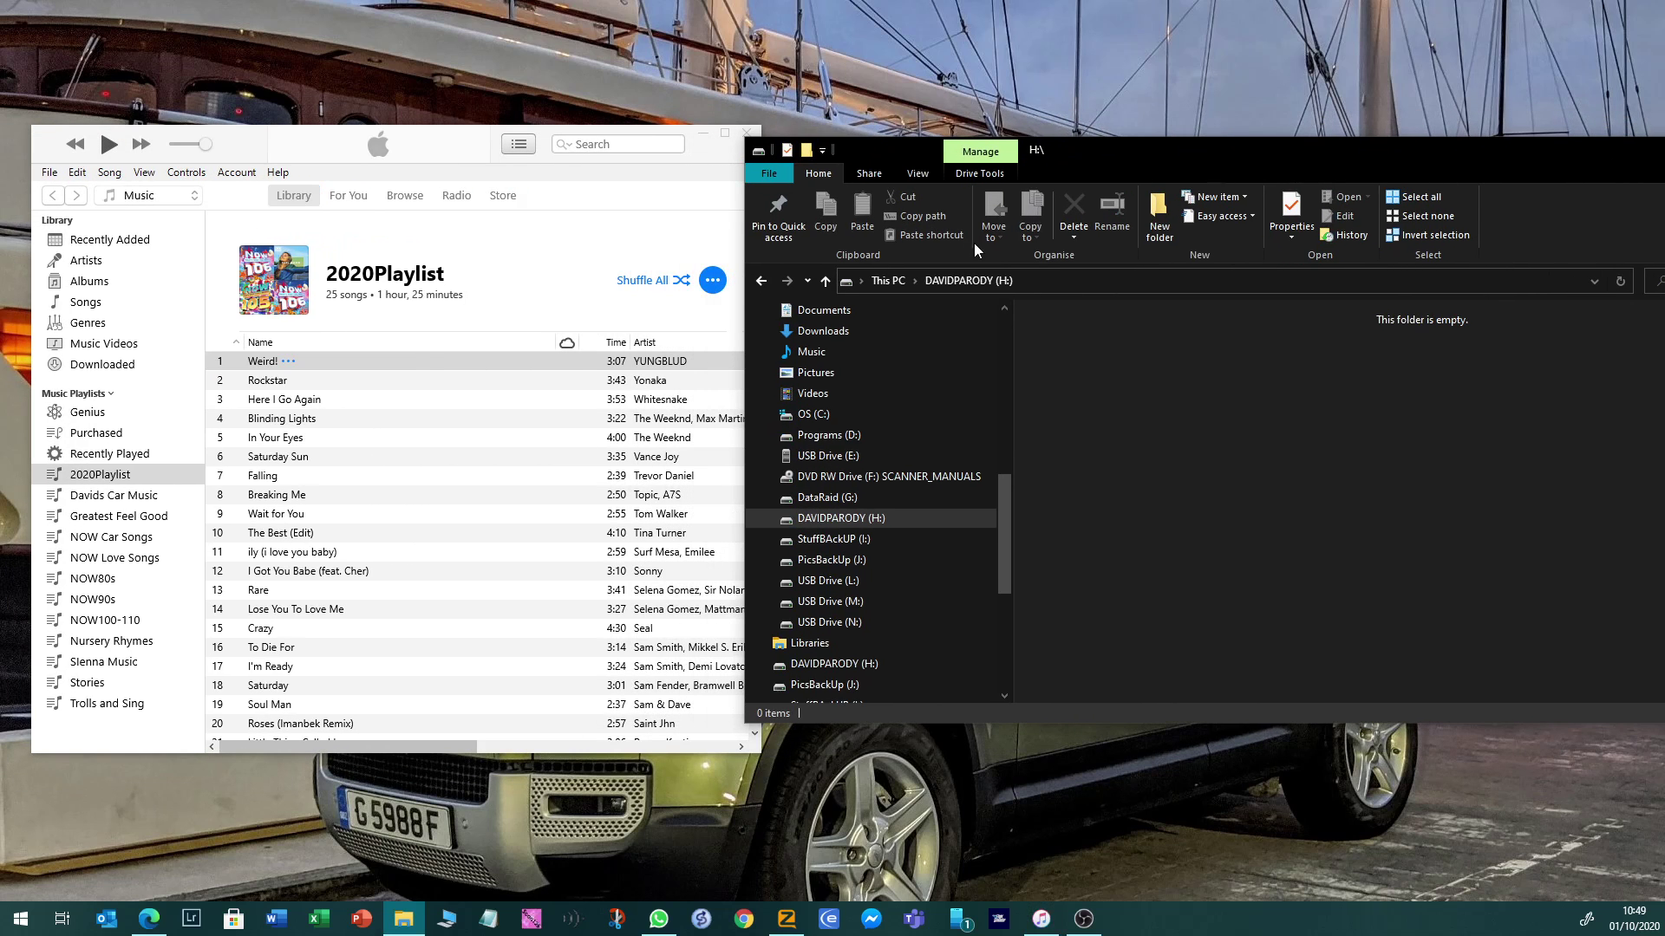
Copy all songs of 2020Playlist from iTunes into the root of drive H:
scroll(305, 482, down, 3)
click(273, 730)
key(ctrl+a)
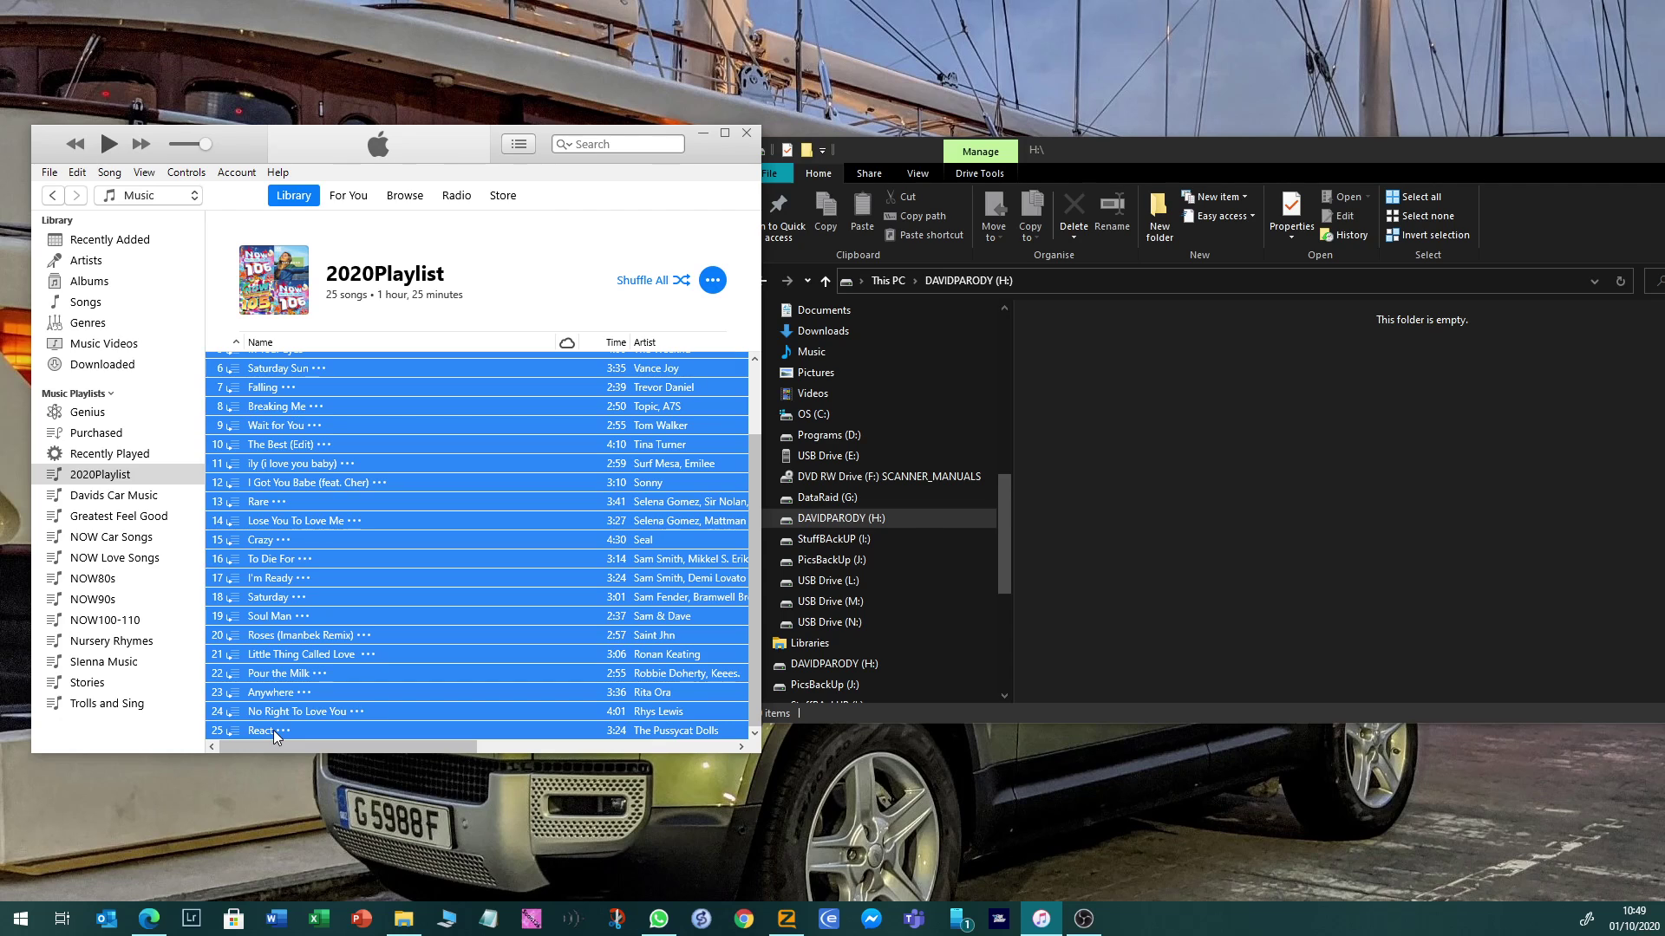
right_click(343, 467)
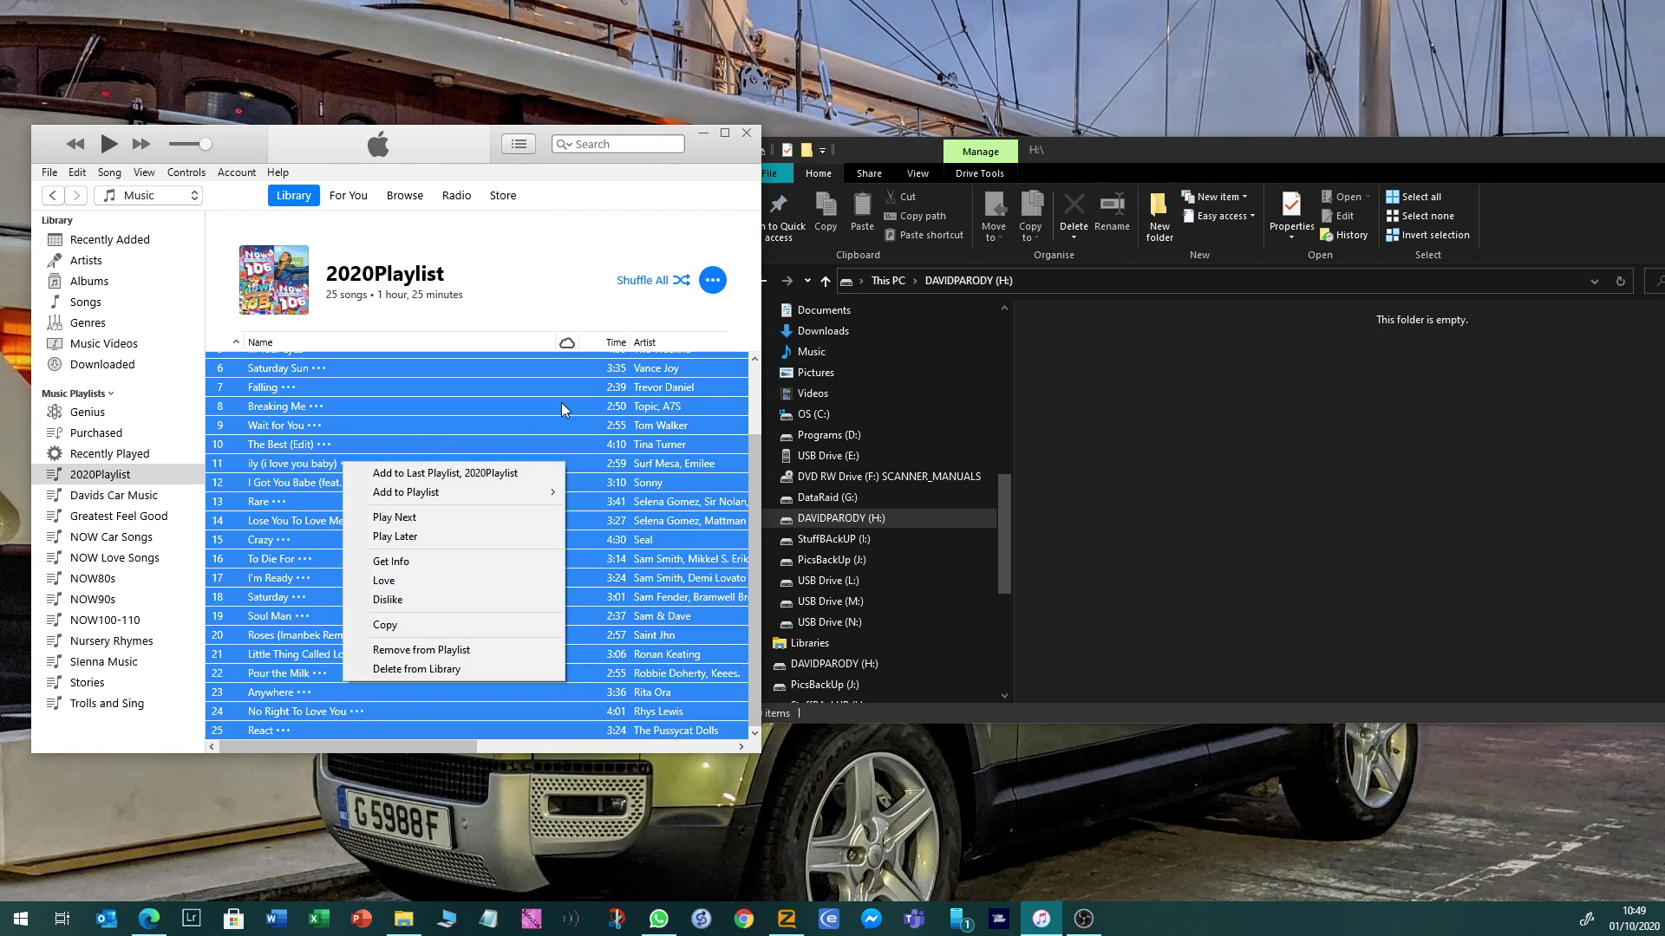
drag(394, 420, 1193, 383)
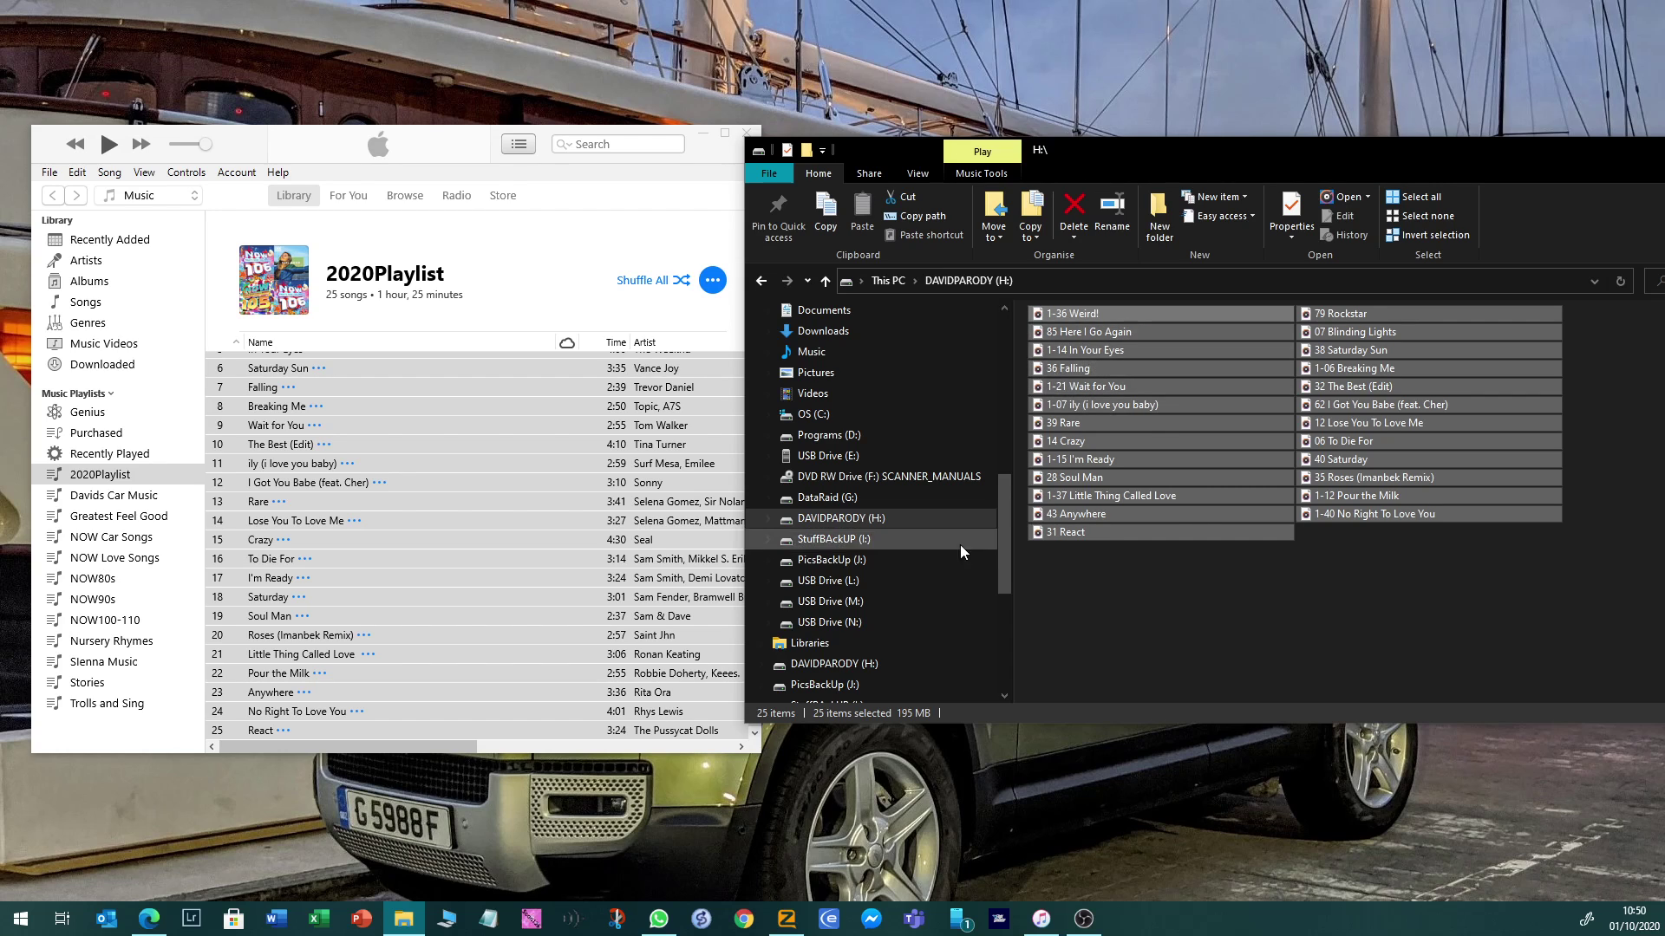
Switch to Windows Media Player and include drive H: in the music library's locations
click(908, 759)
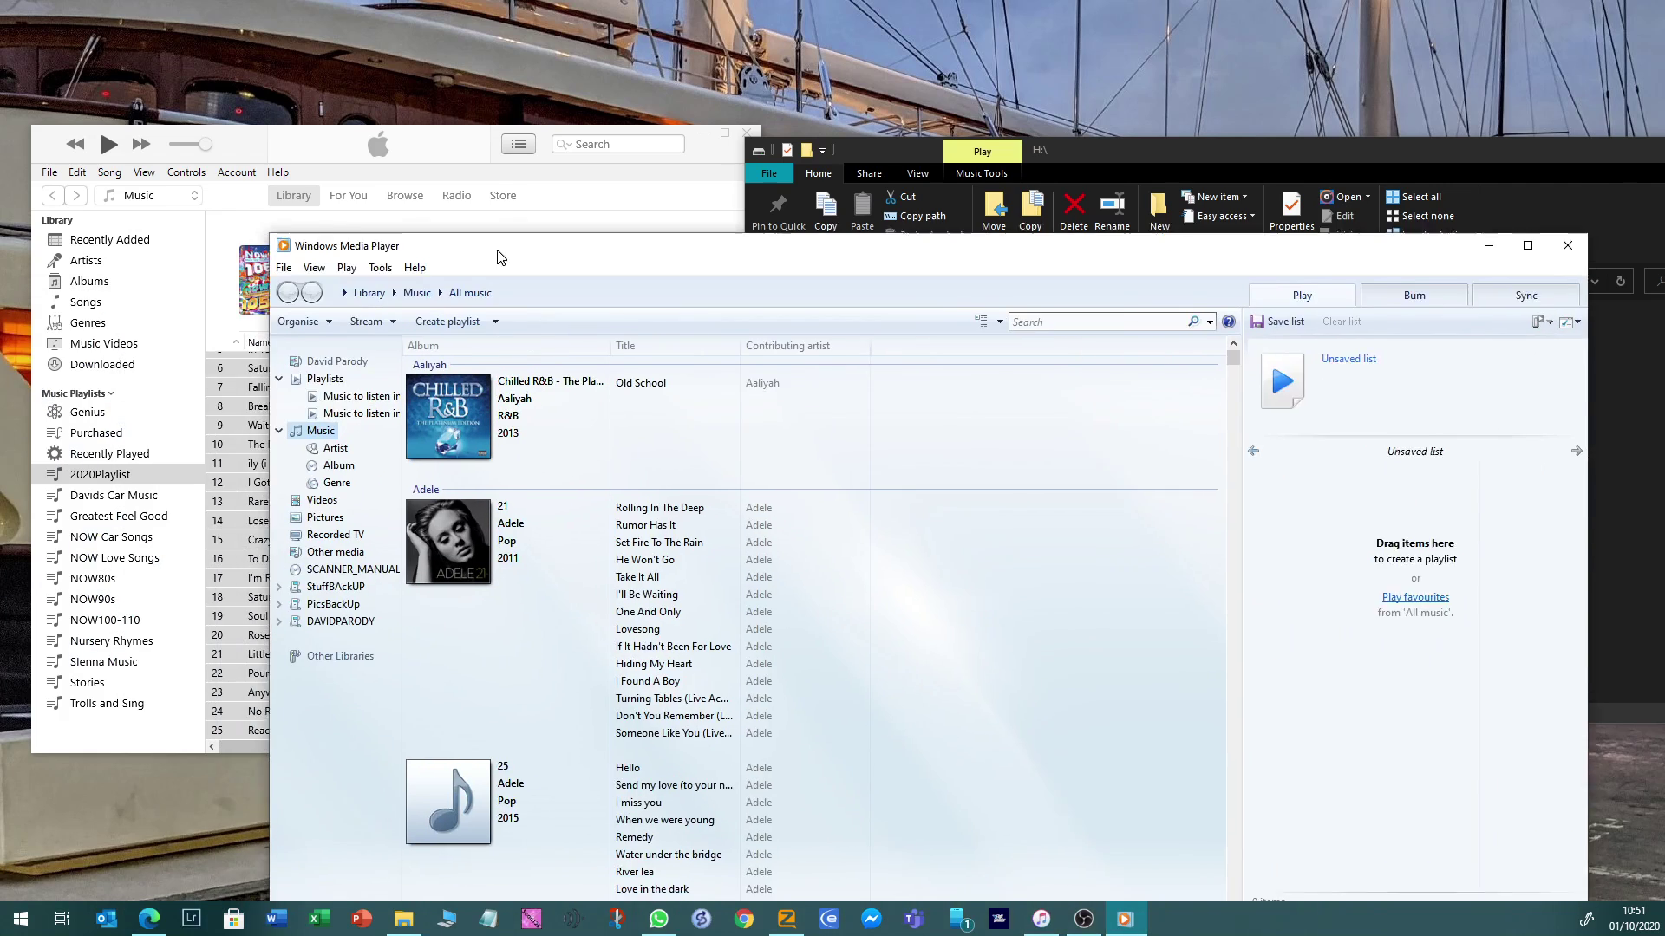
drag(564, 265, 399, 48)
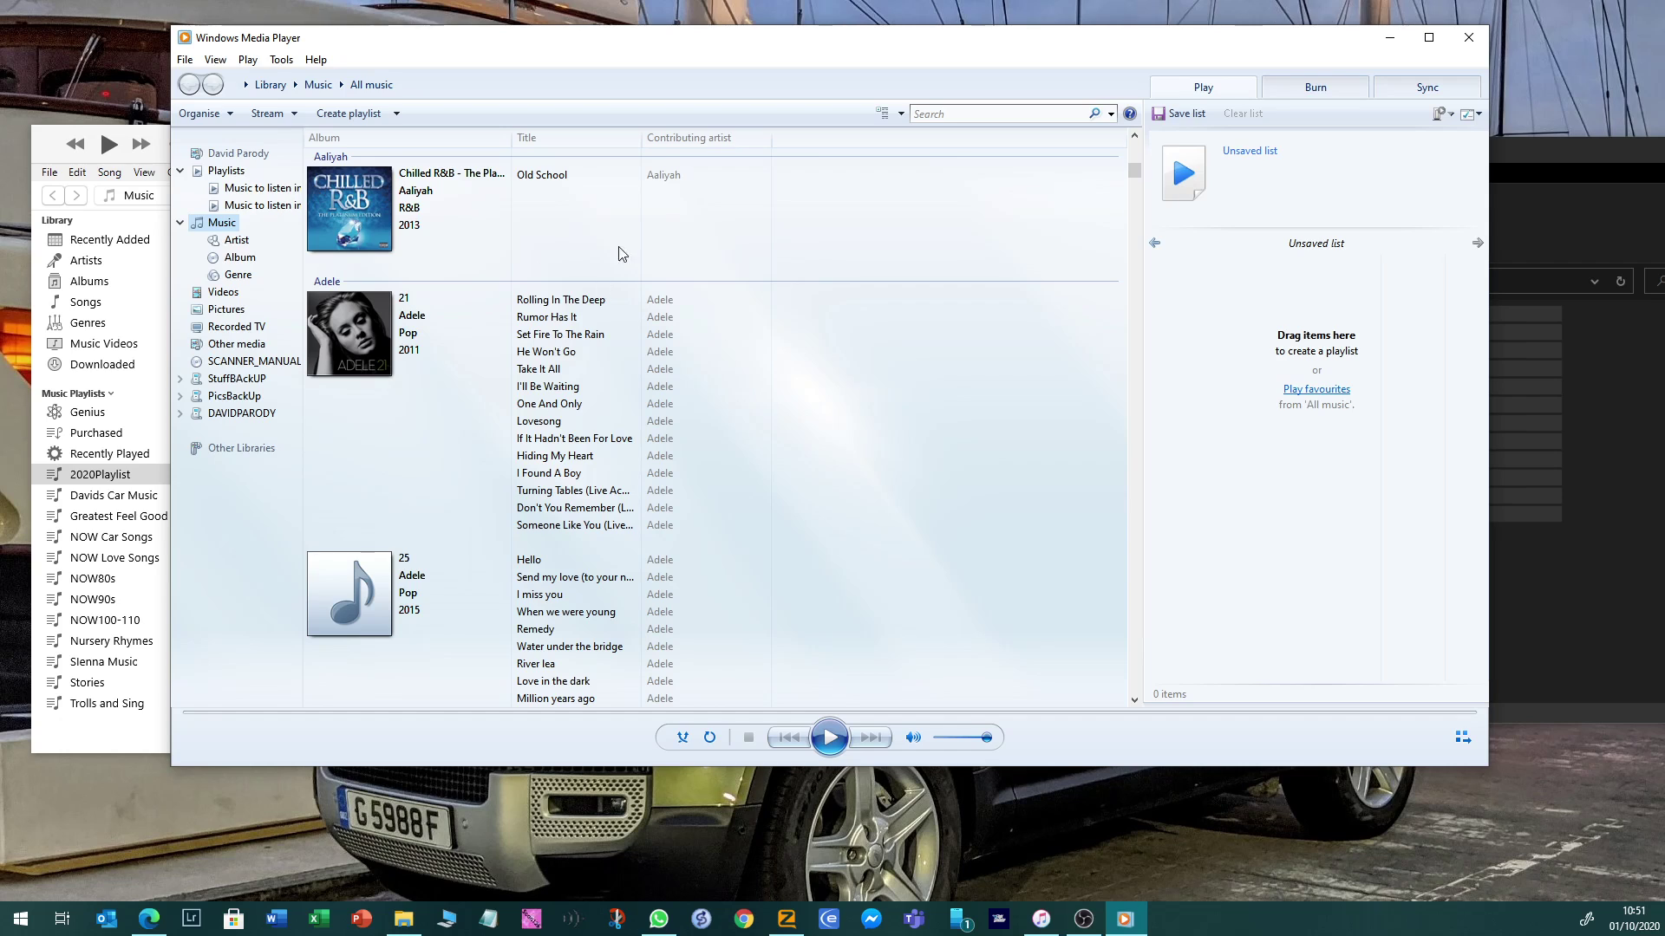
click(227, 115)
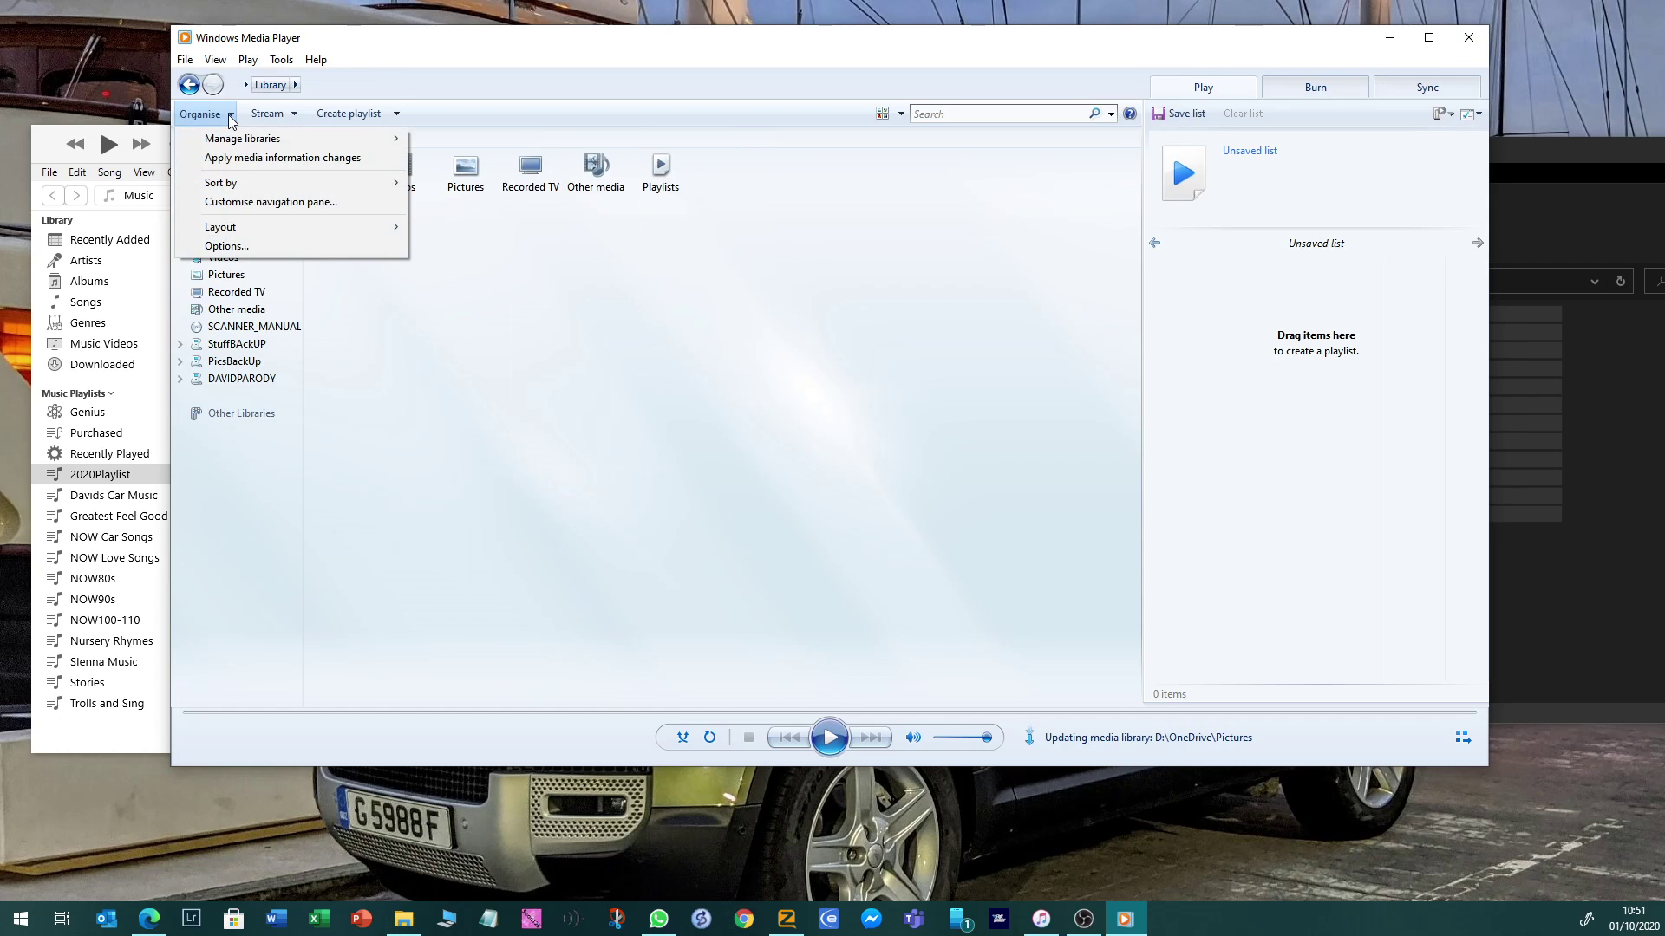
mouse_move(234, 145)
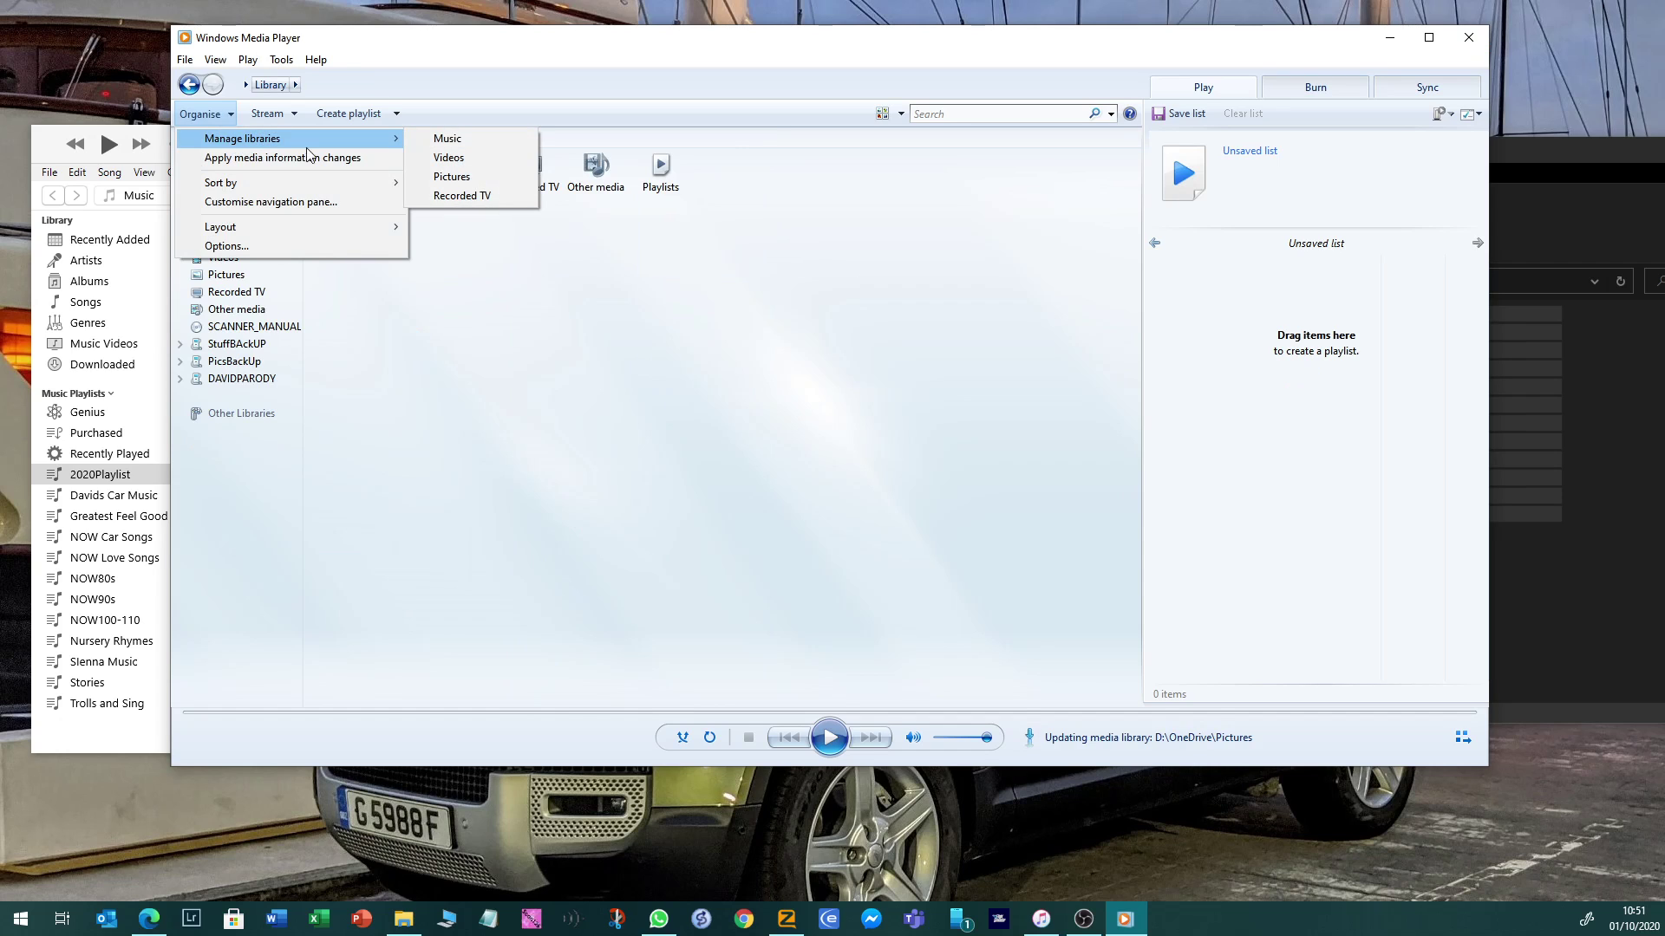
click(438, 141)
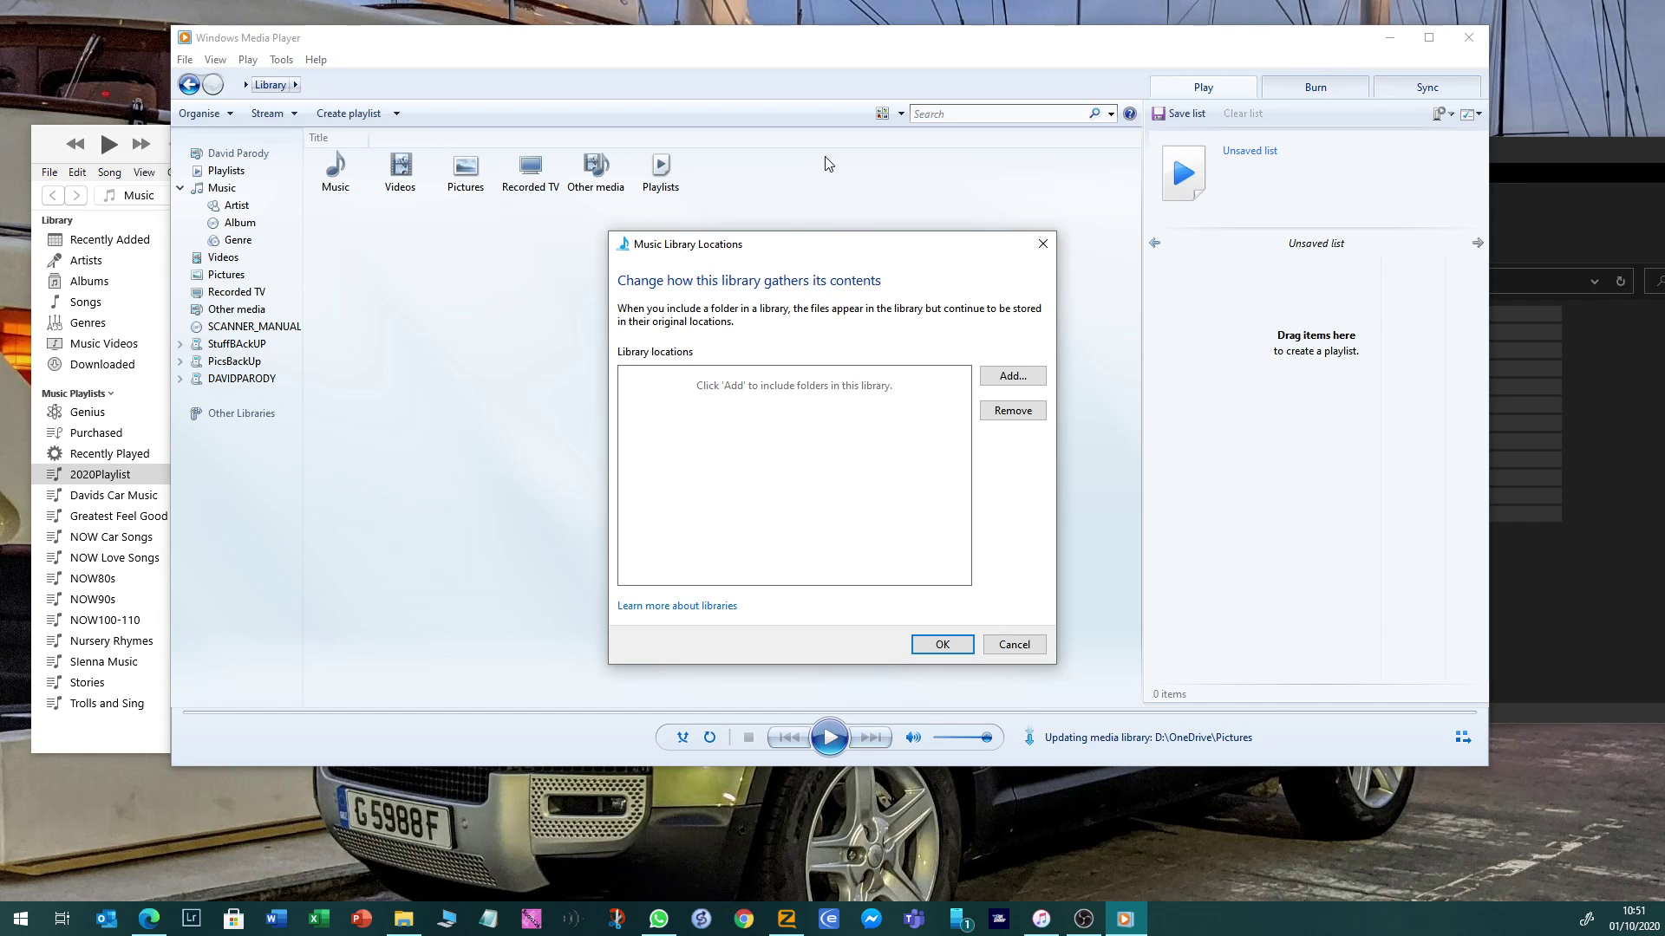
click(1015, 376)
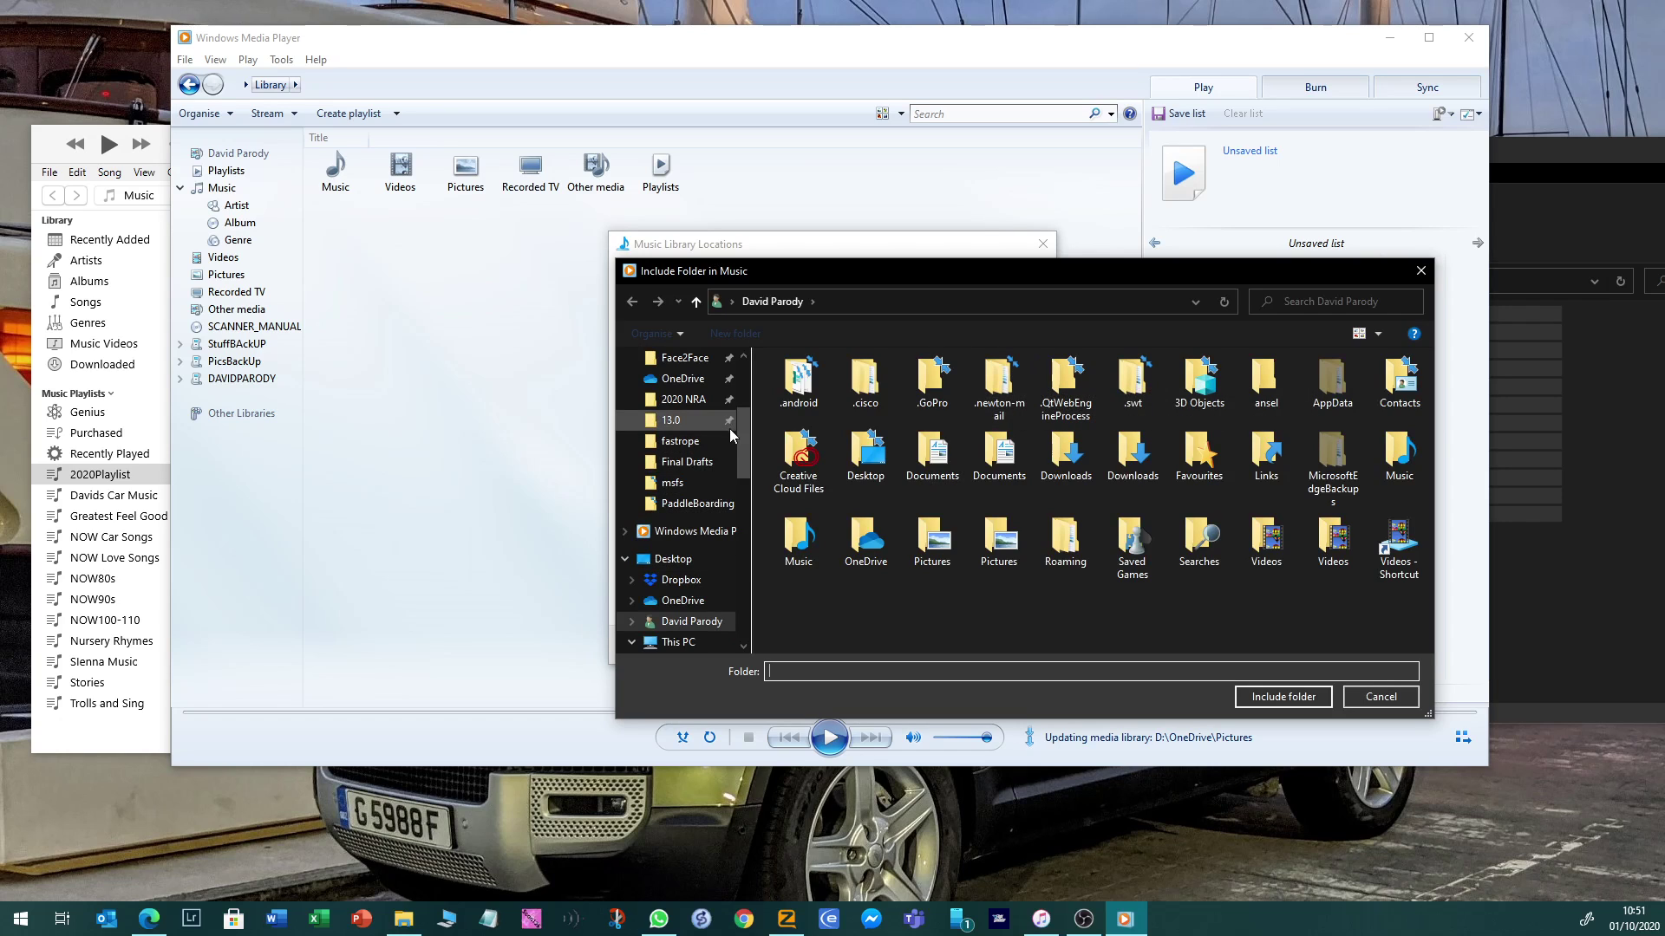
drag(742, 433, 745, 518)
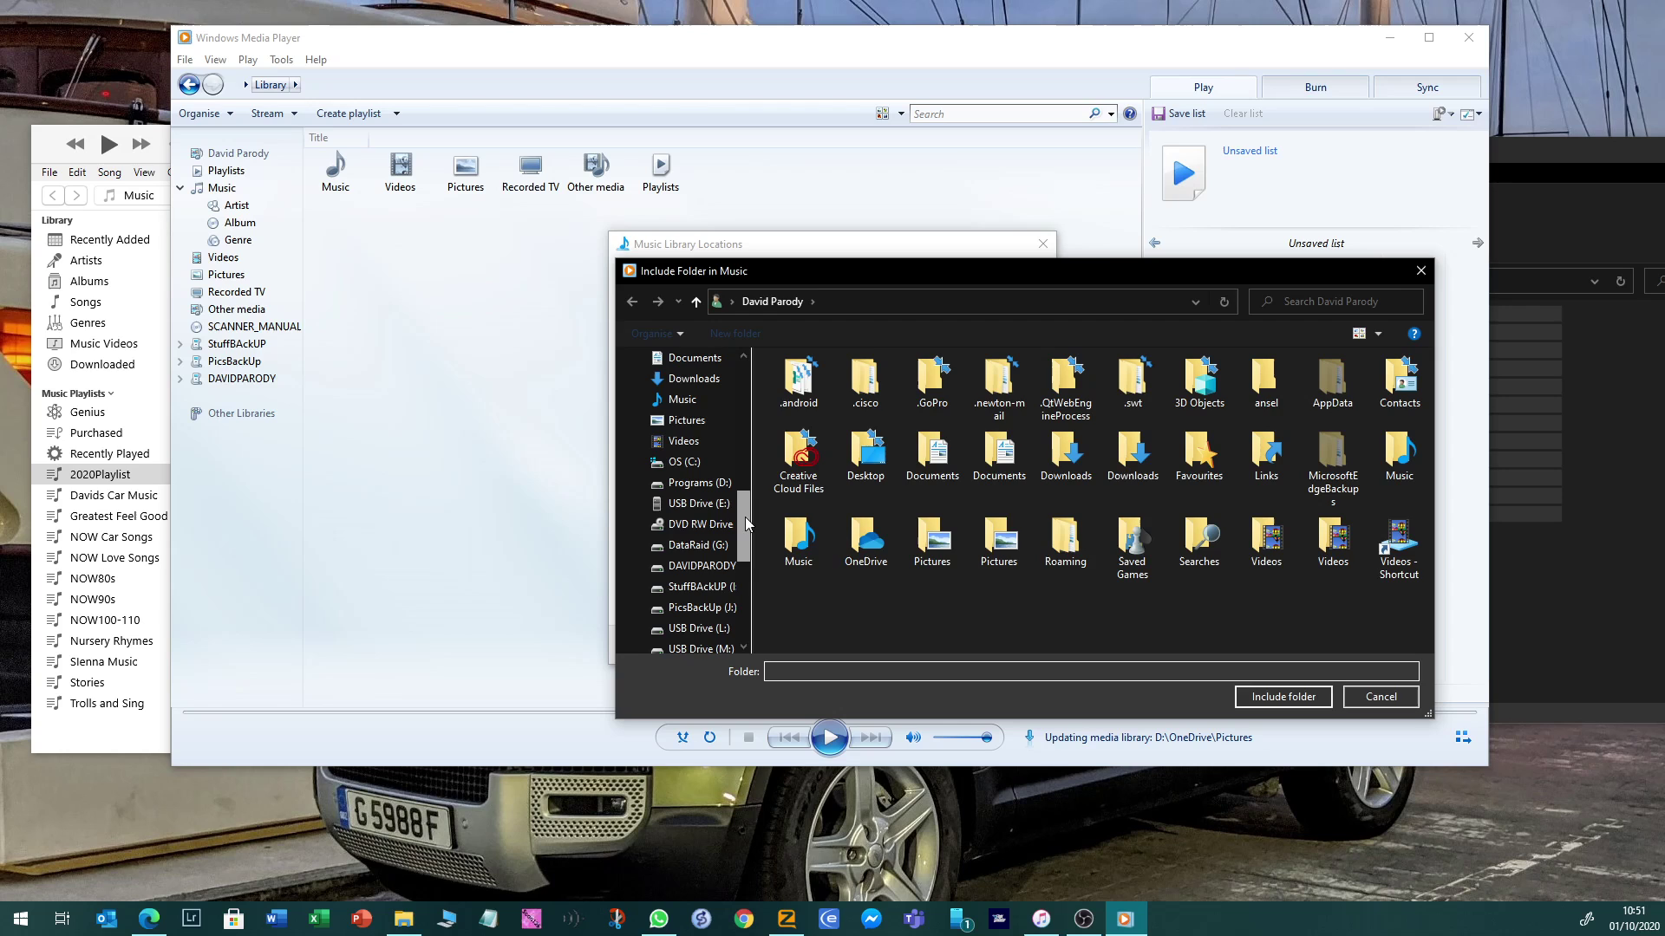
click(693, 569)
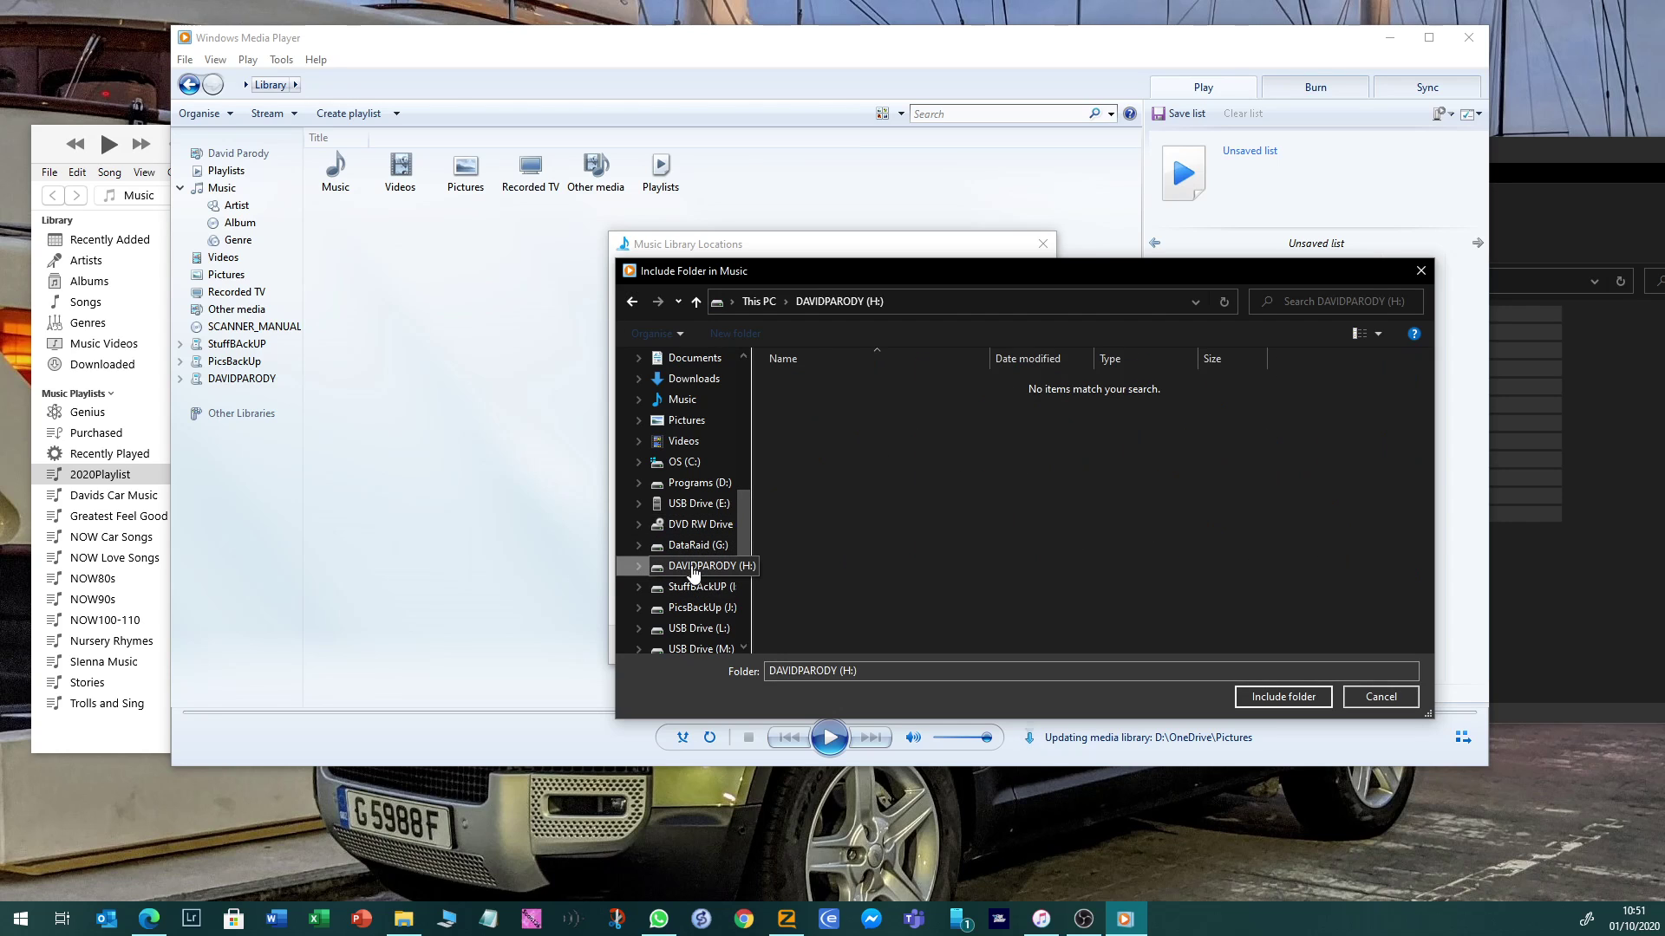
click(1252, 698)
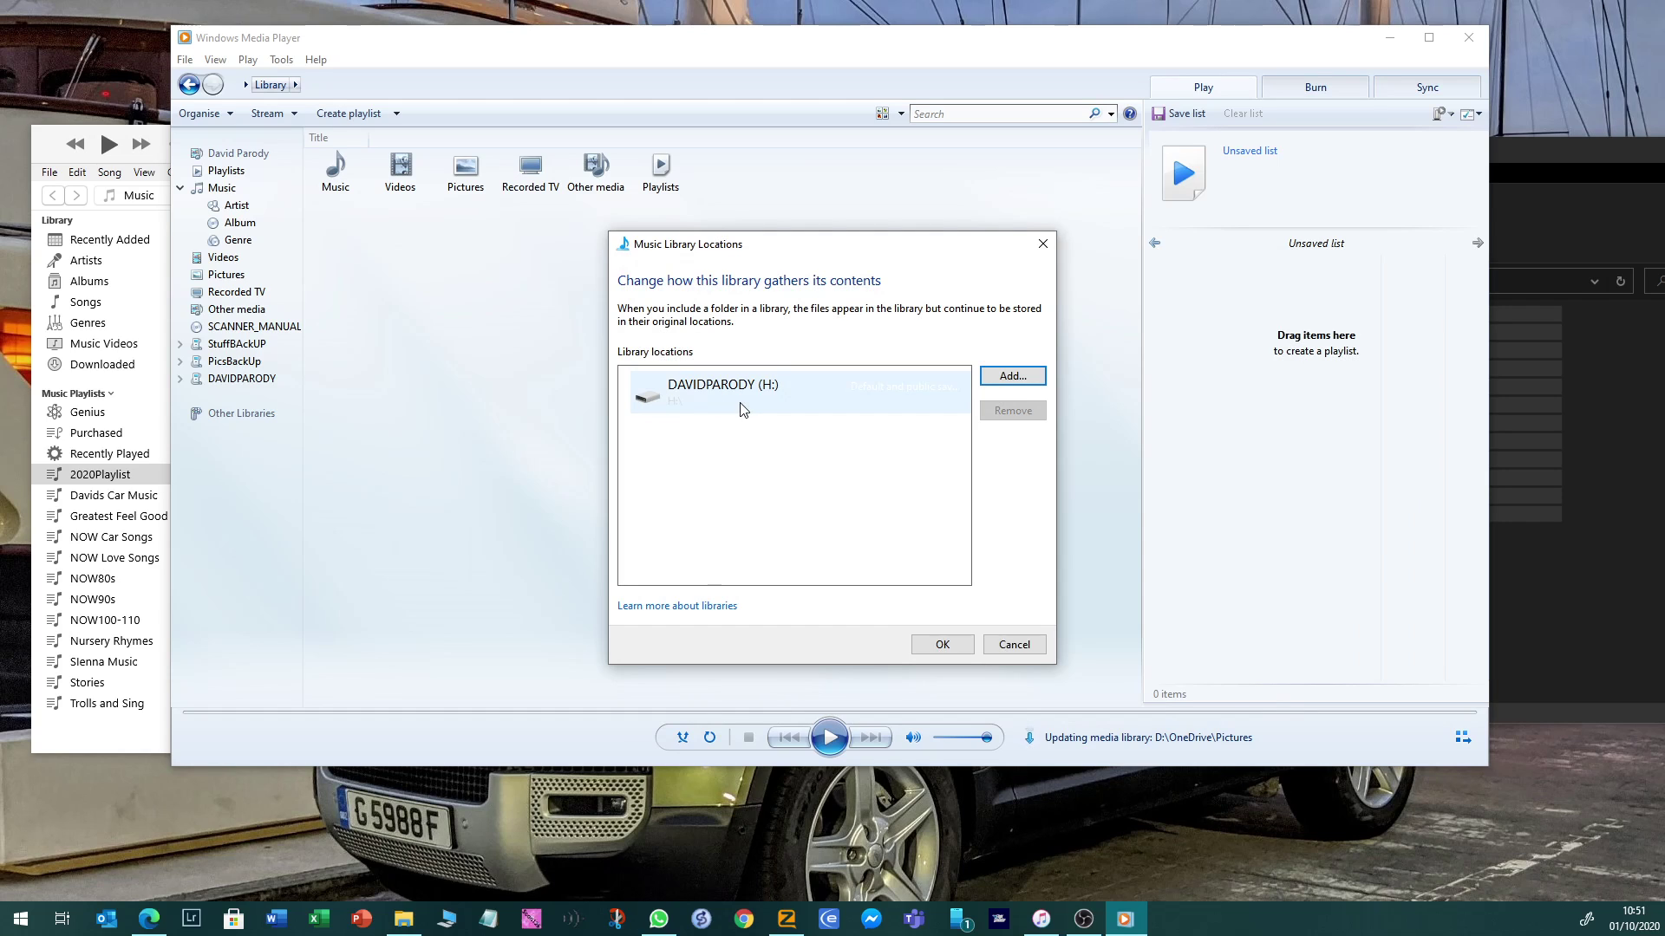
click(945, 652)
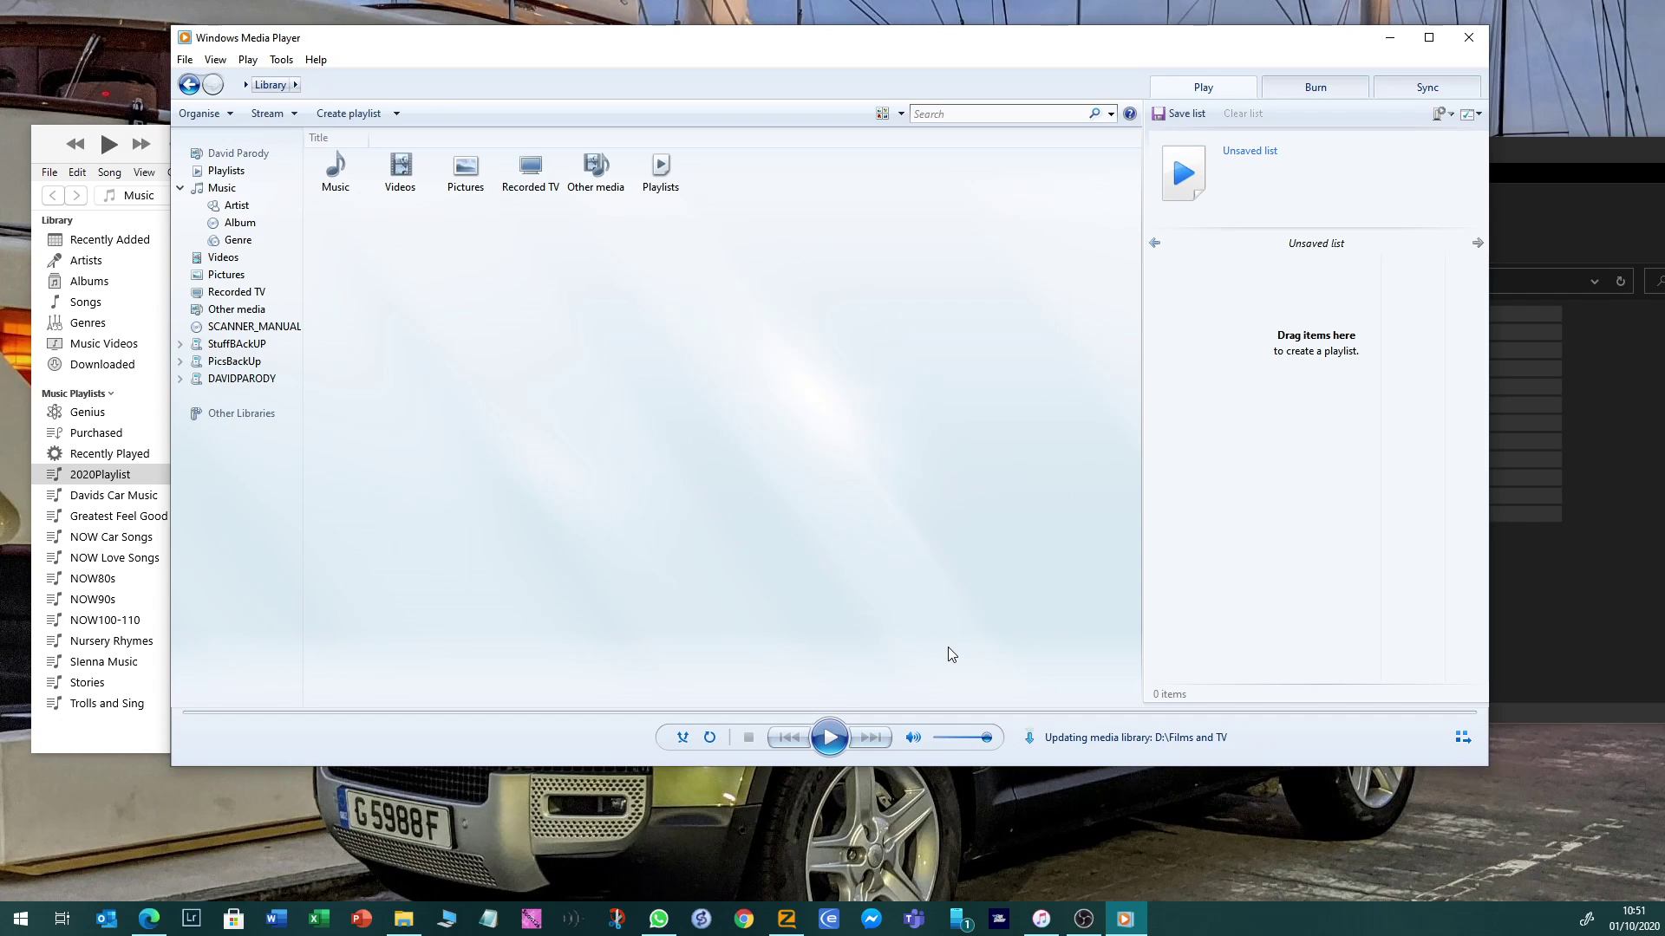
Show all songs in the music library and sort them by title
click(221, 189)
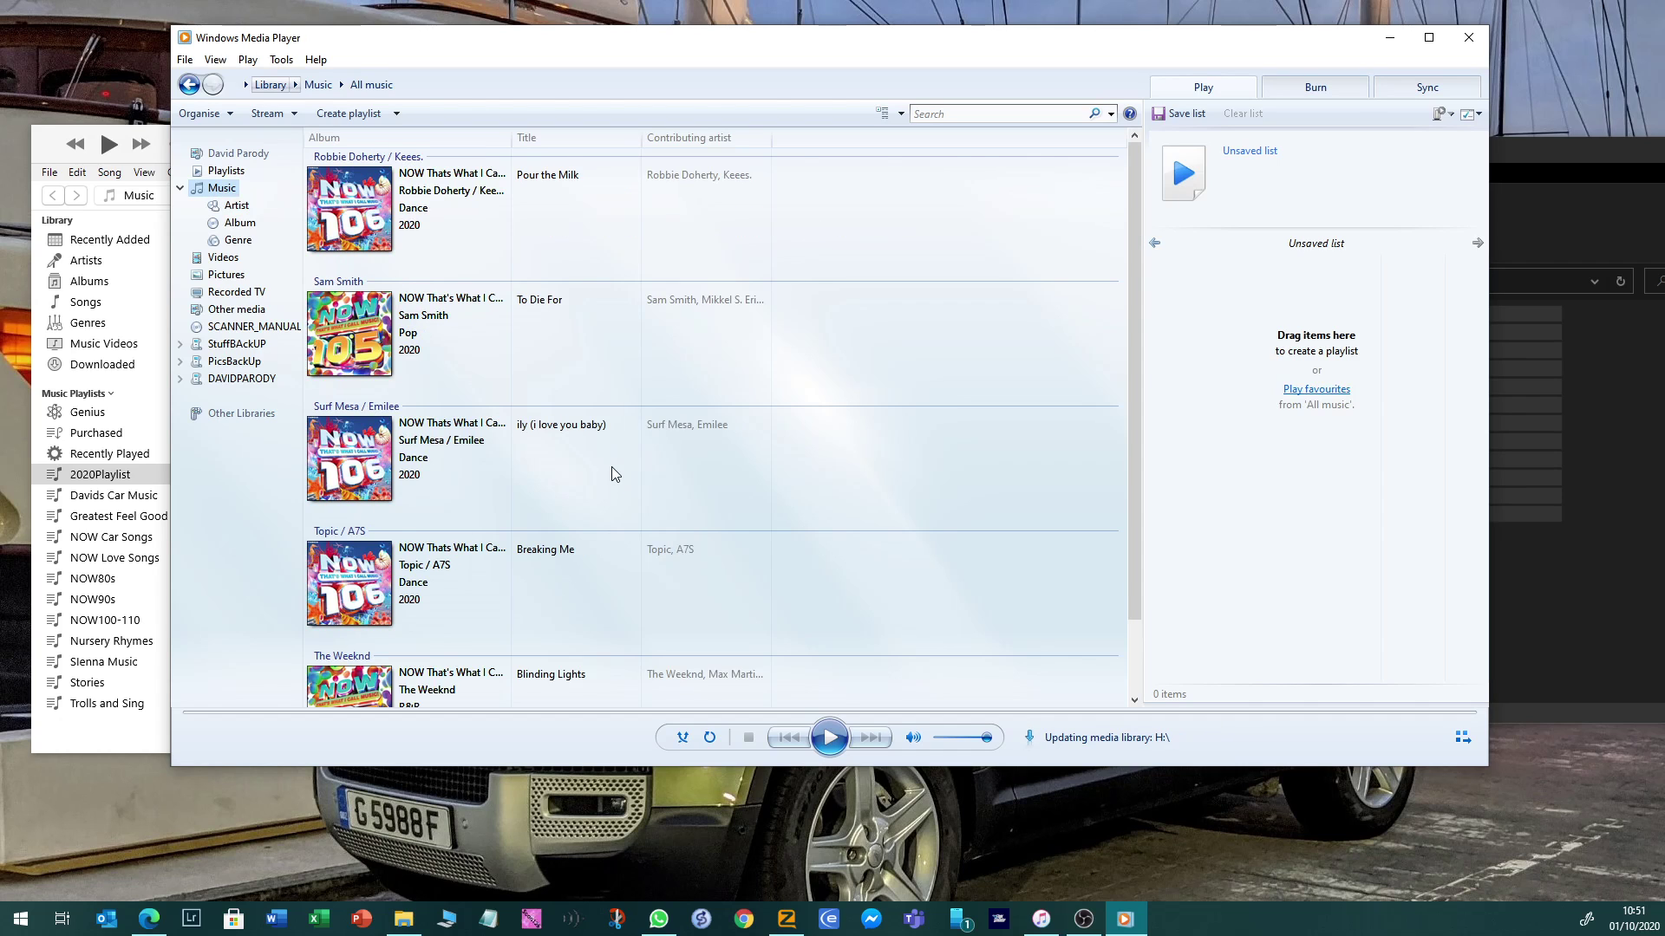
mouse_move(590, 429)
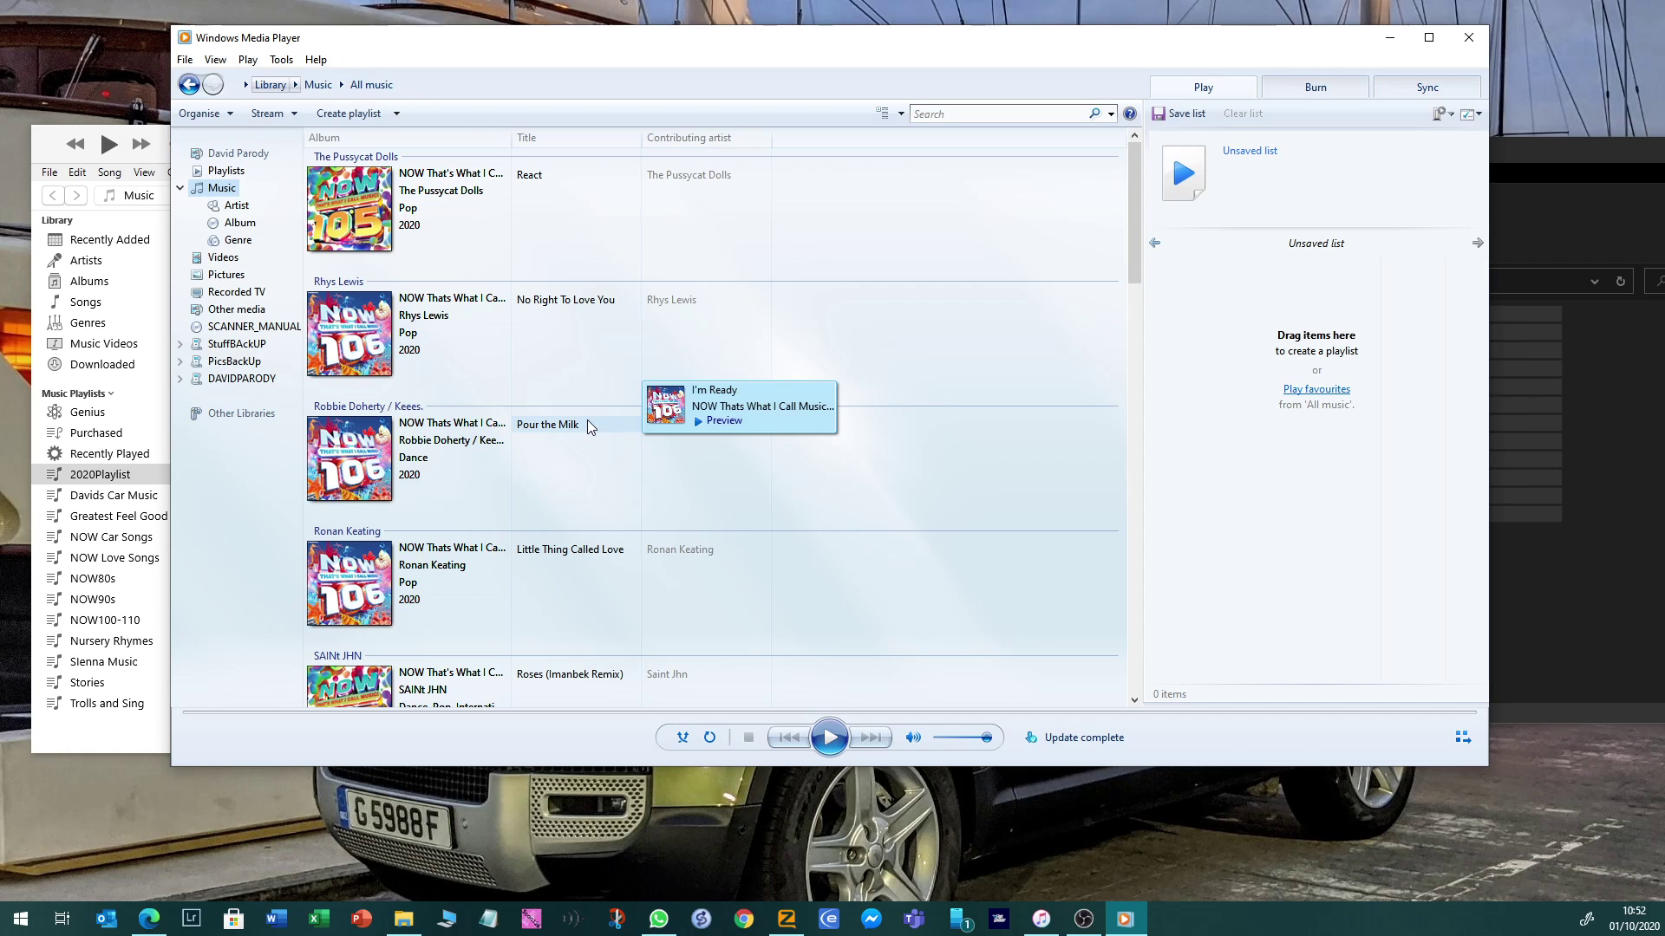
click(450, 242)
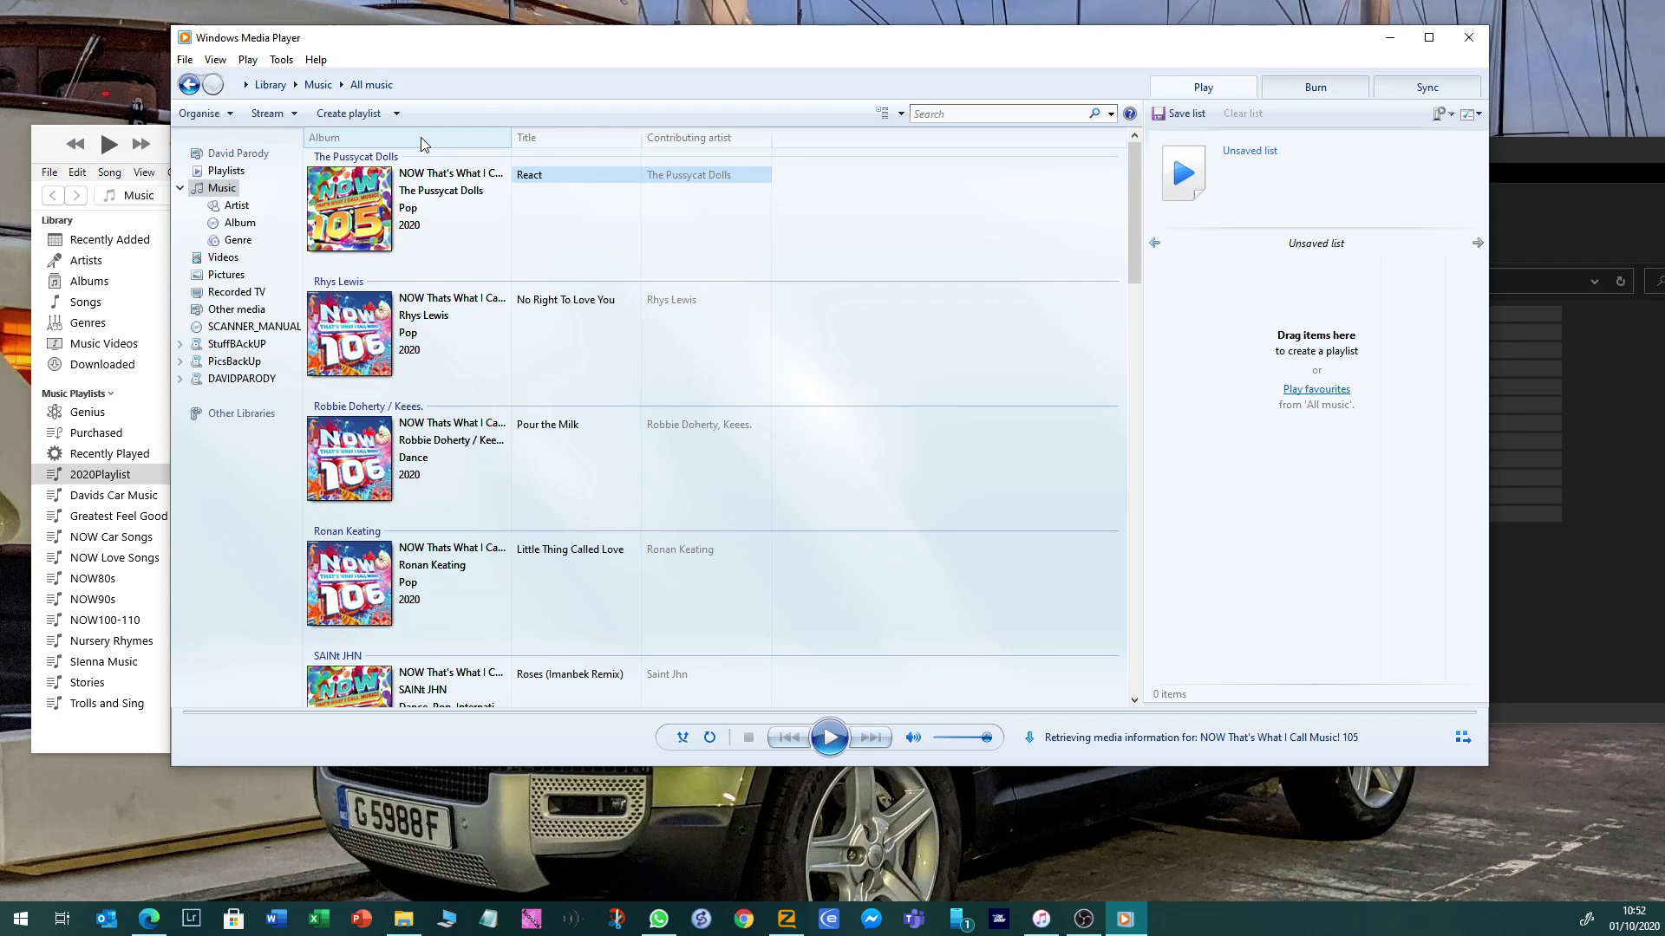
click(420, 137)
click(420, 137)
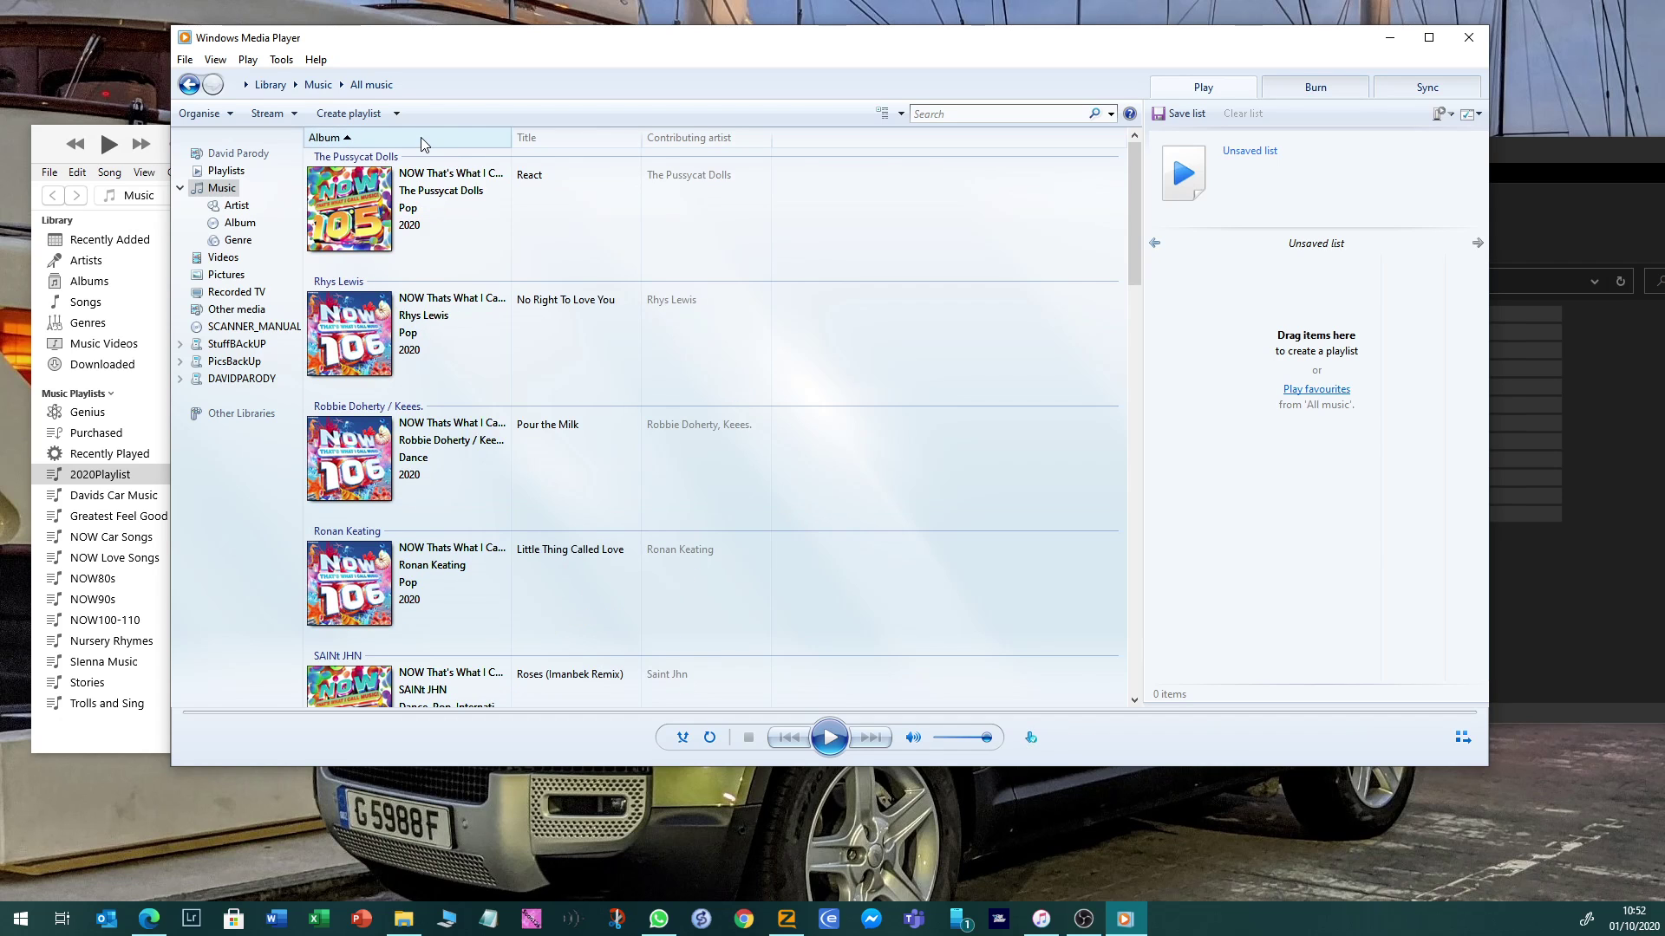
click(570, 139)
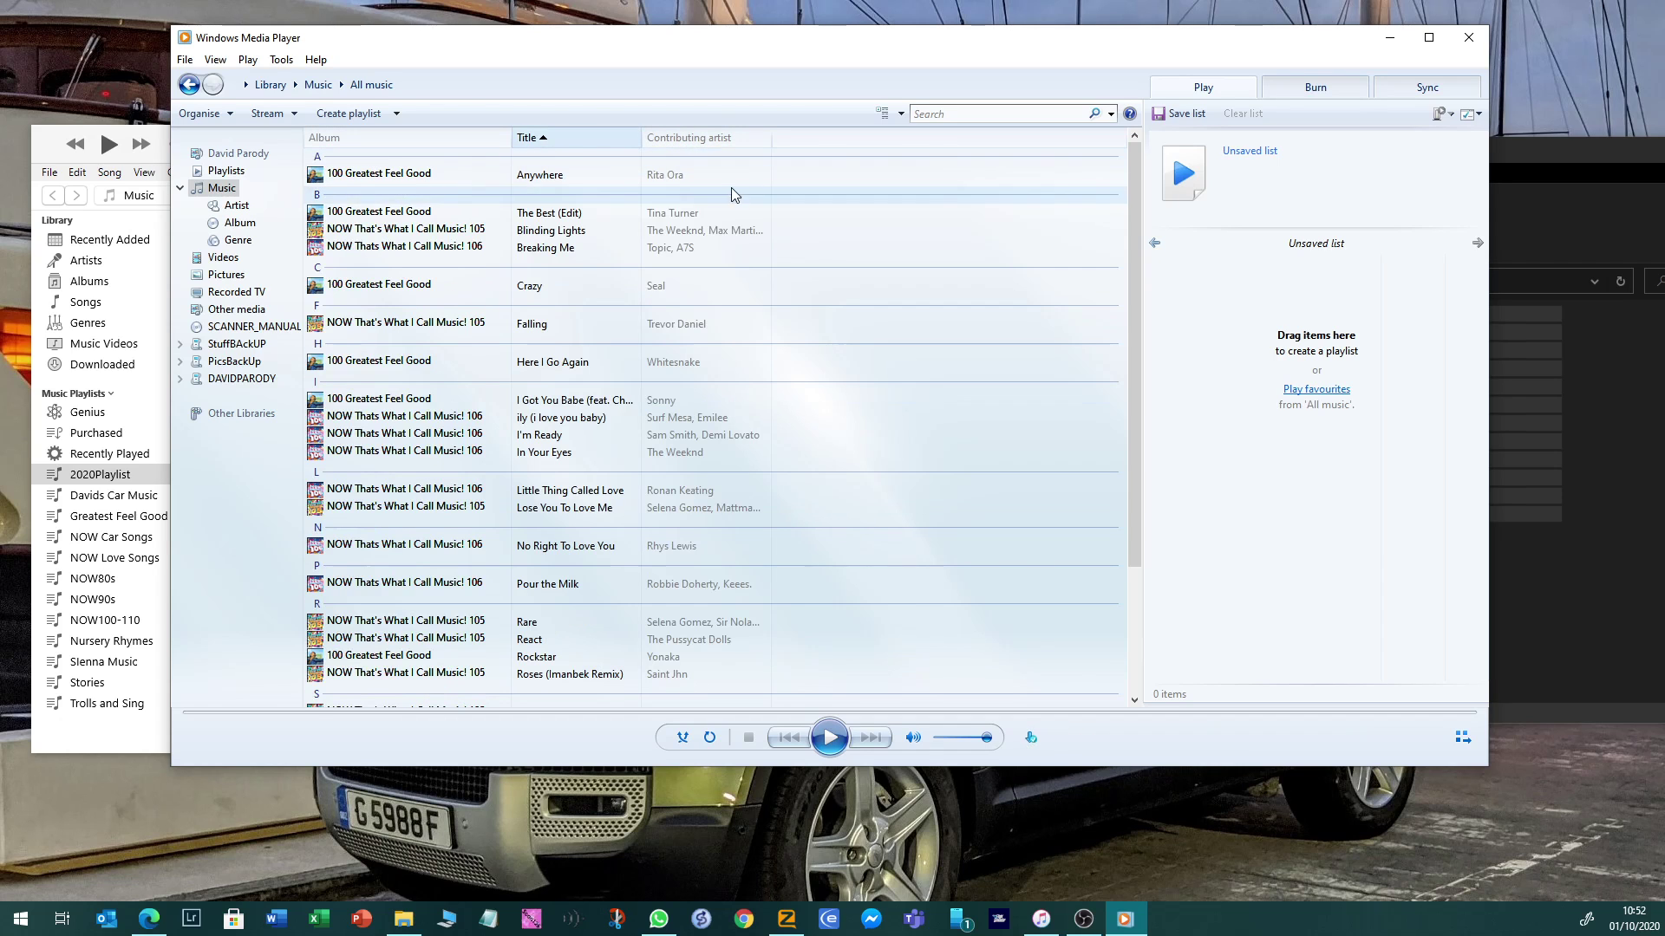
Add all songs in the library, from Anywhere to Weird!, to the unsaved play list and pause playback
drag(1038, 173, 305, 919)
drag(588, 338, 1205, 310)
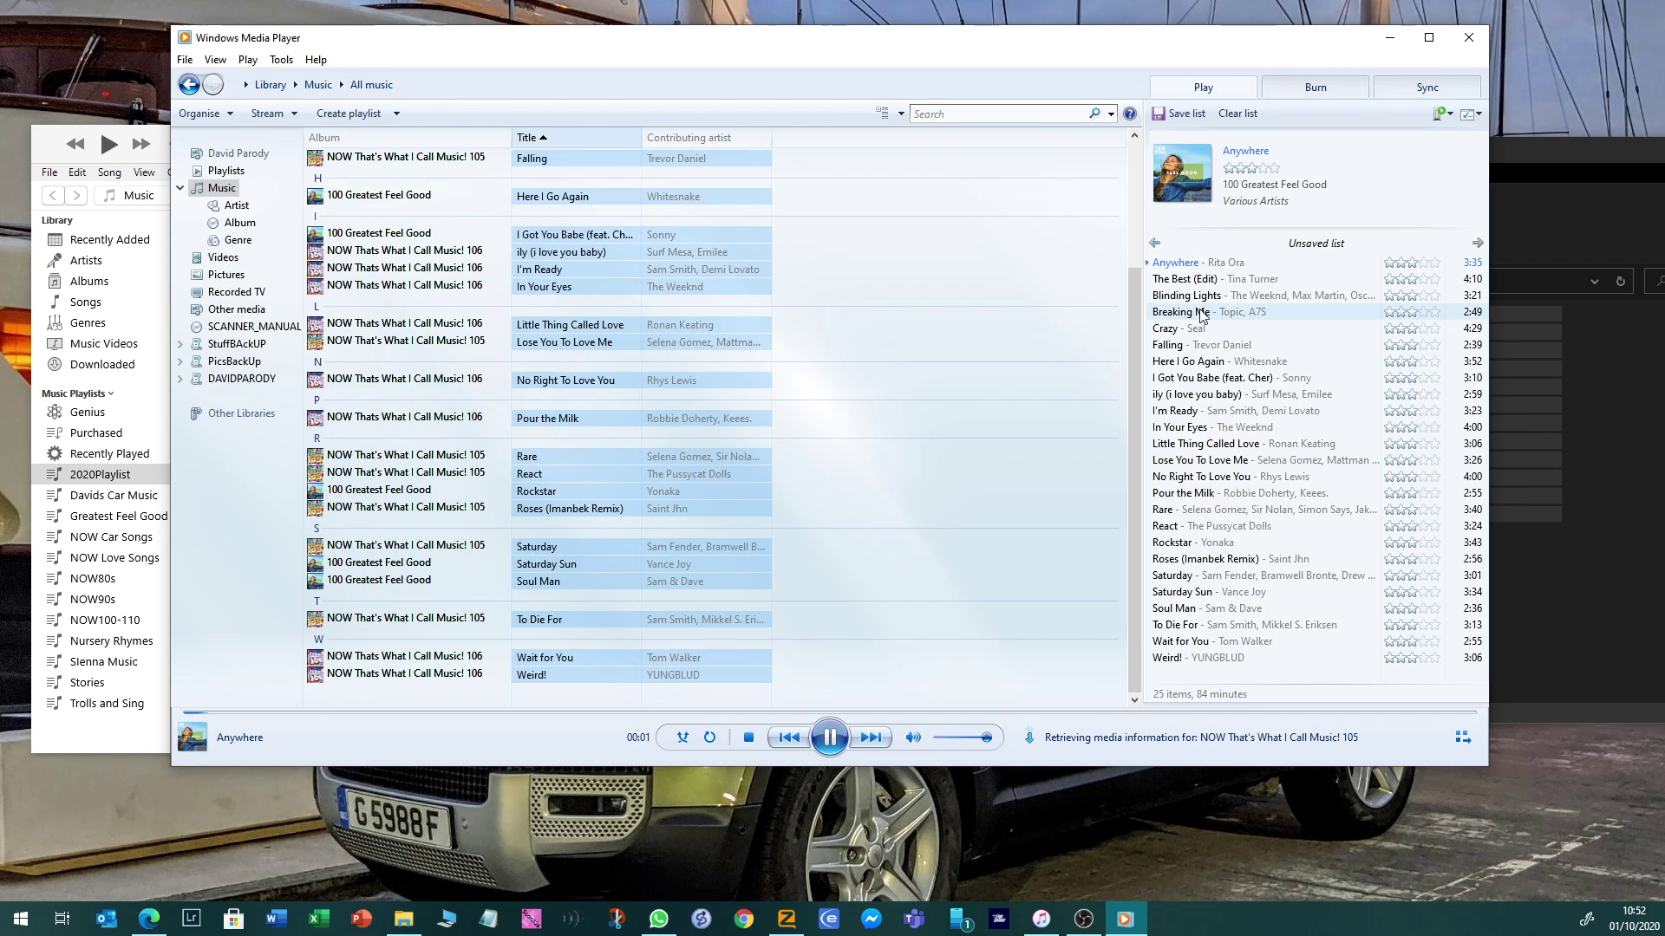
key(ctrl+p)
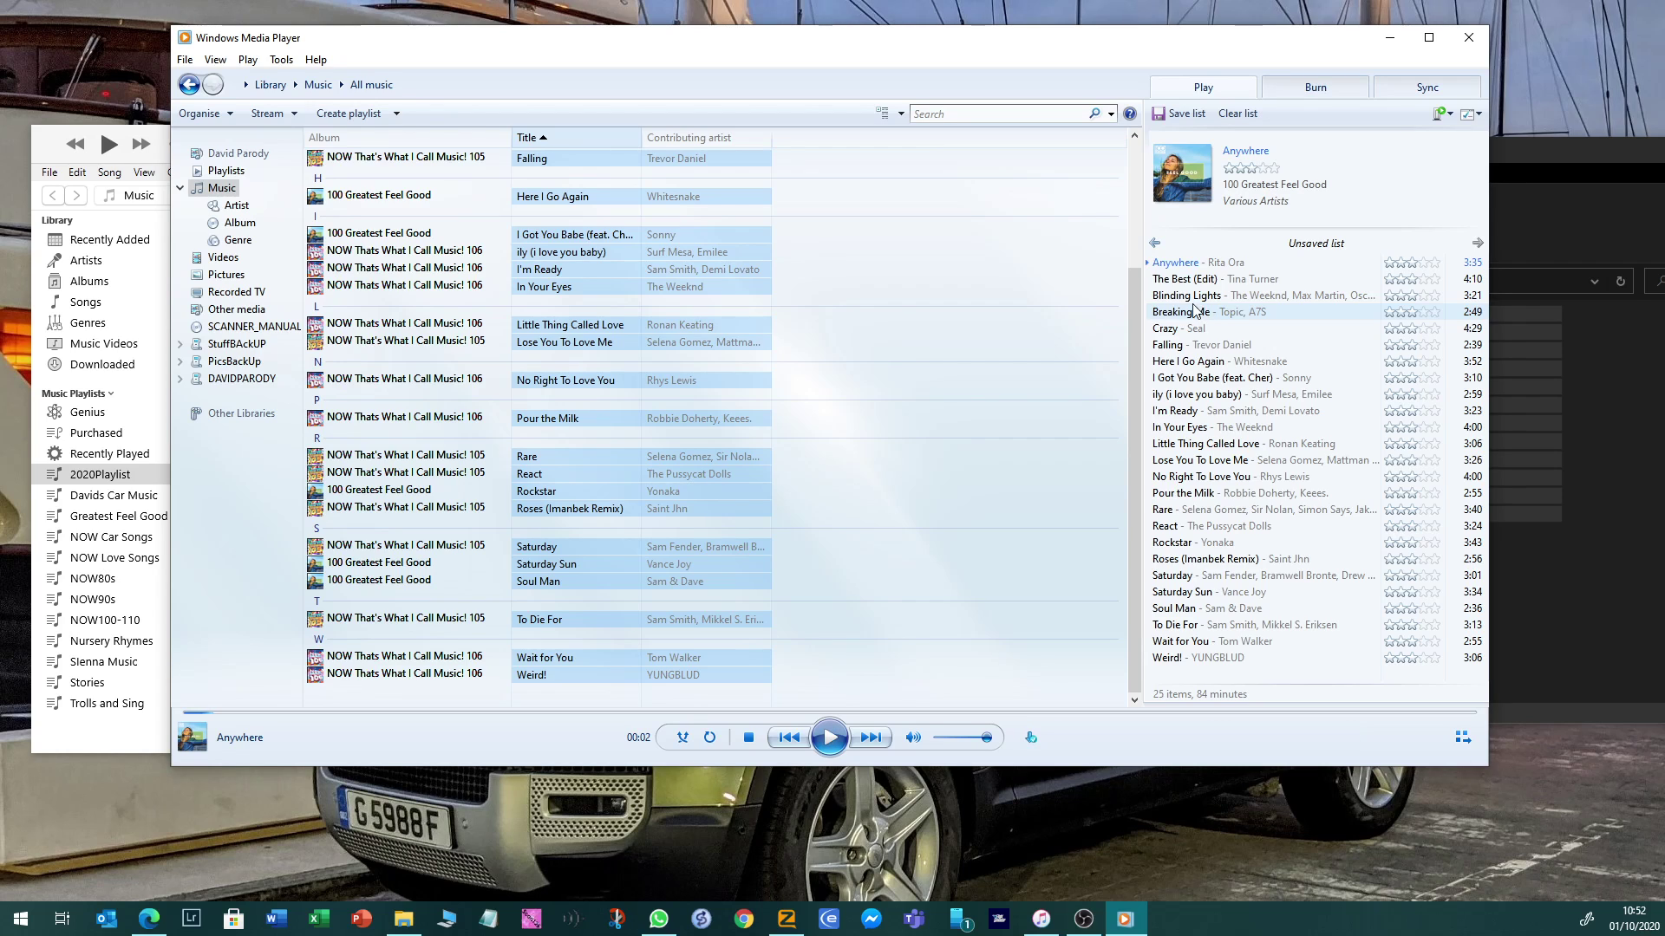
Name the unsaved list Car Playlist and save it
click(1288, 243)
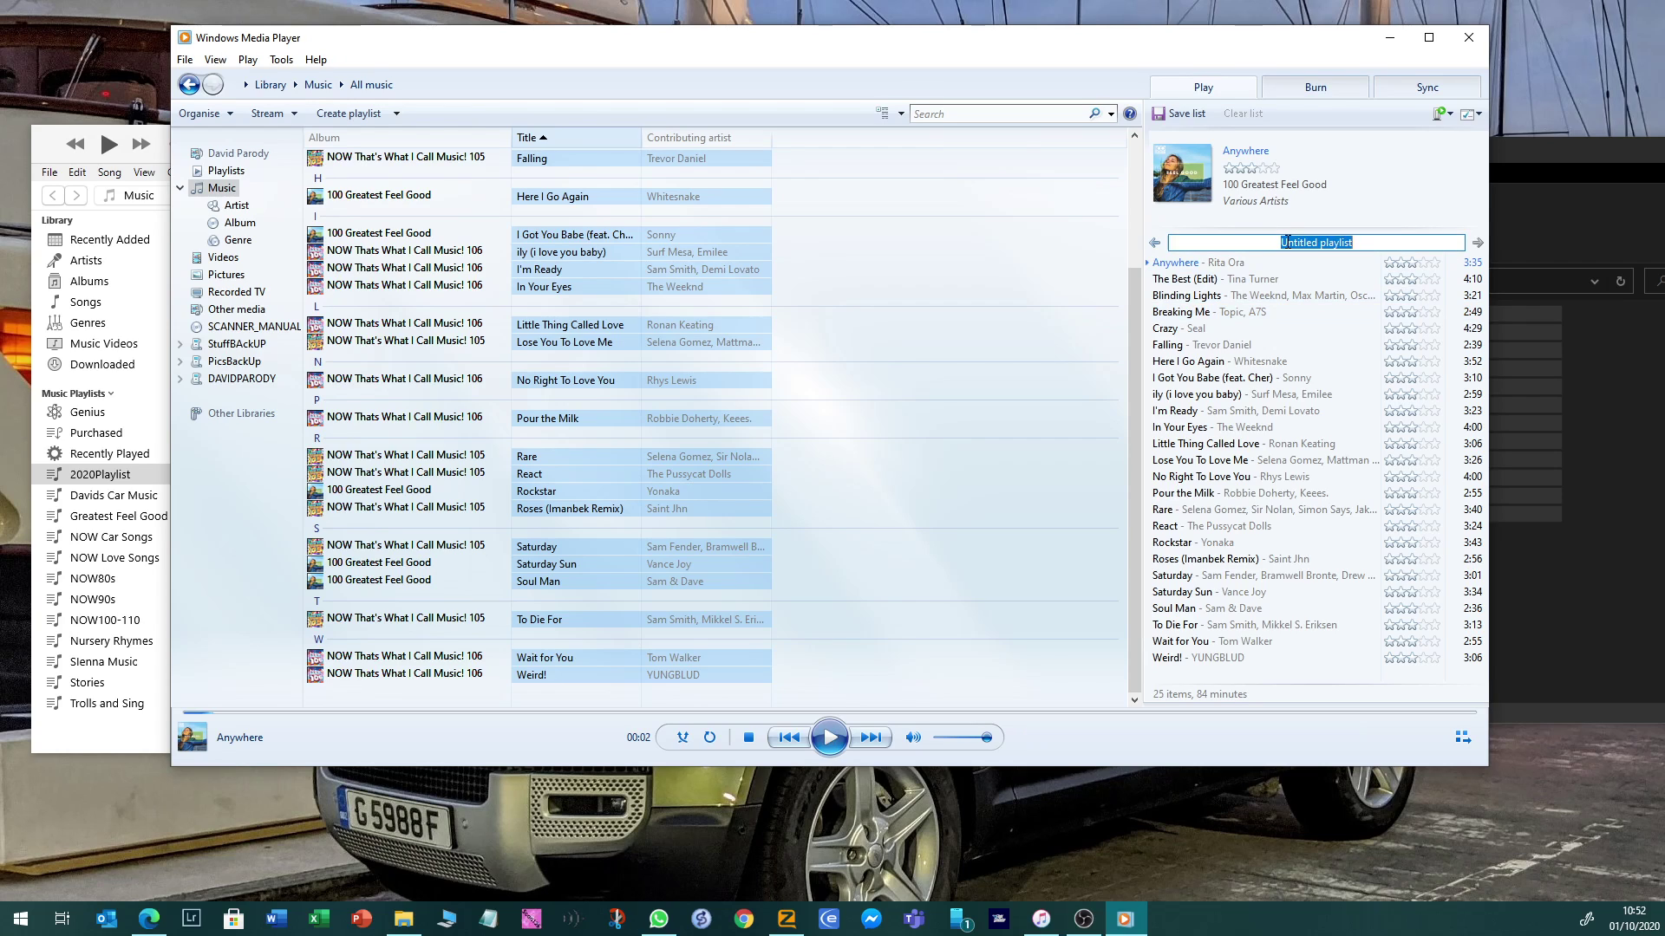
text(Car Playlist)
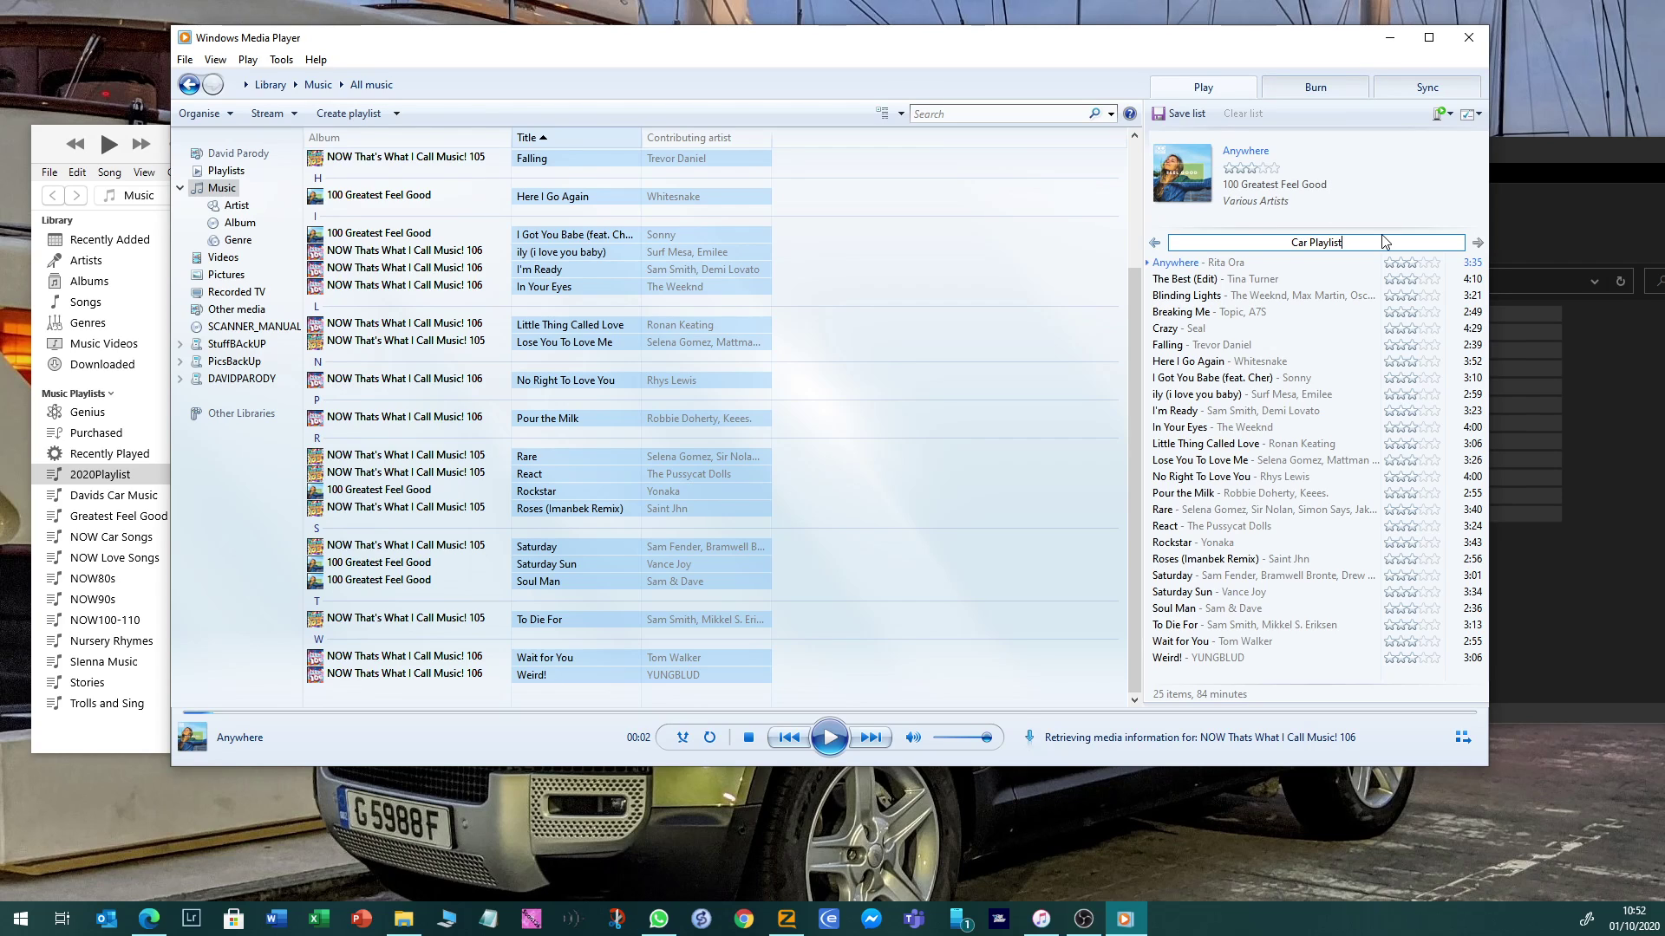
key(Return)
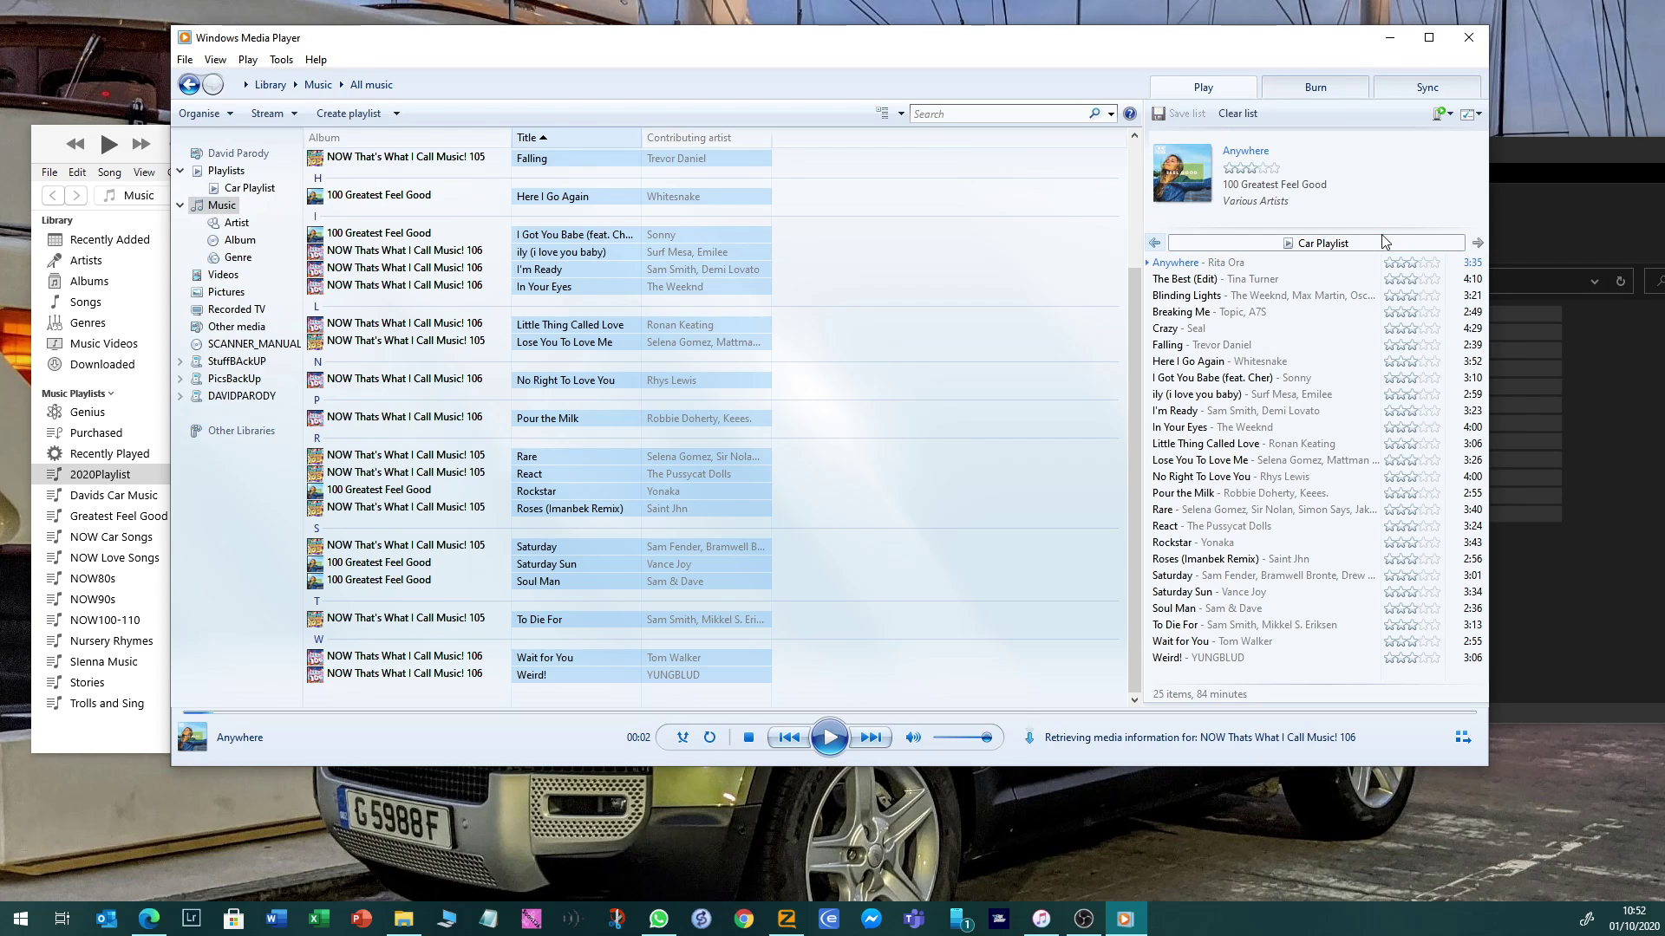
click(1480, 114)
click(1449, 113)
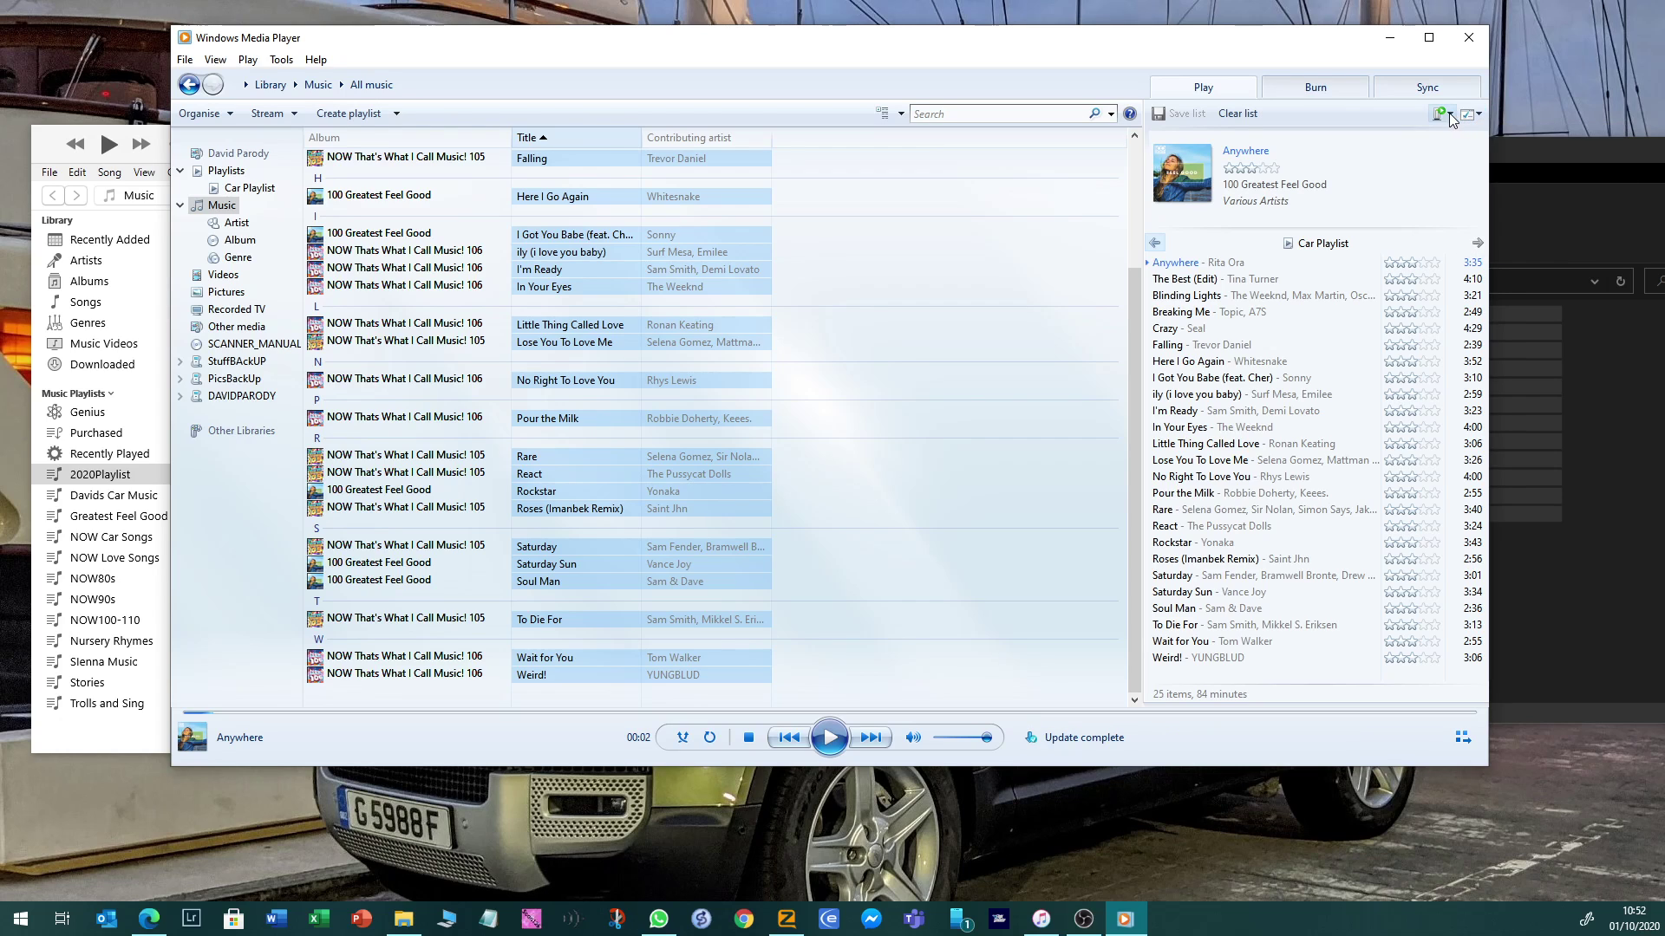
click(1448, 113)
click(1449, 114)
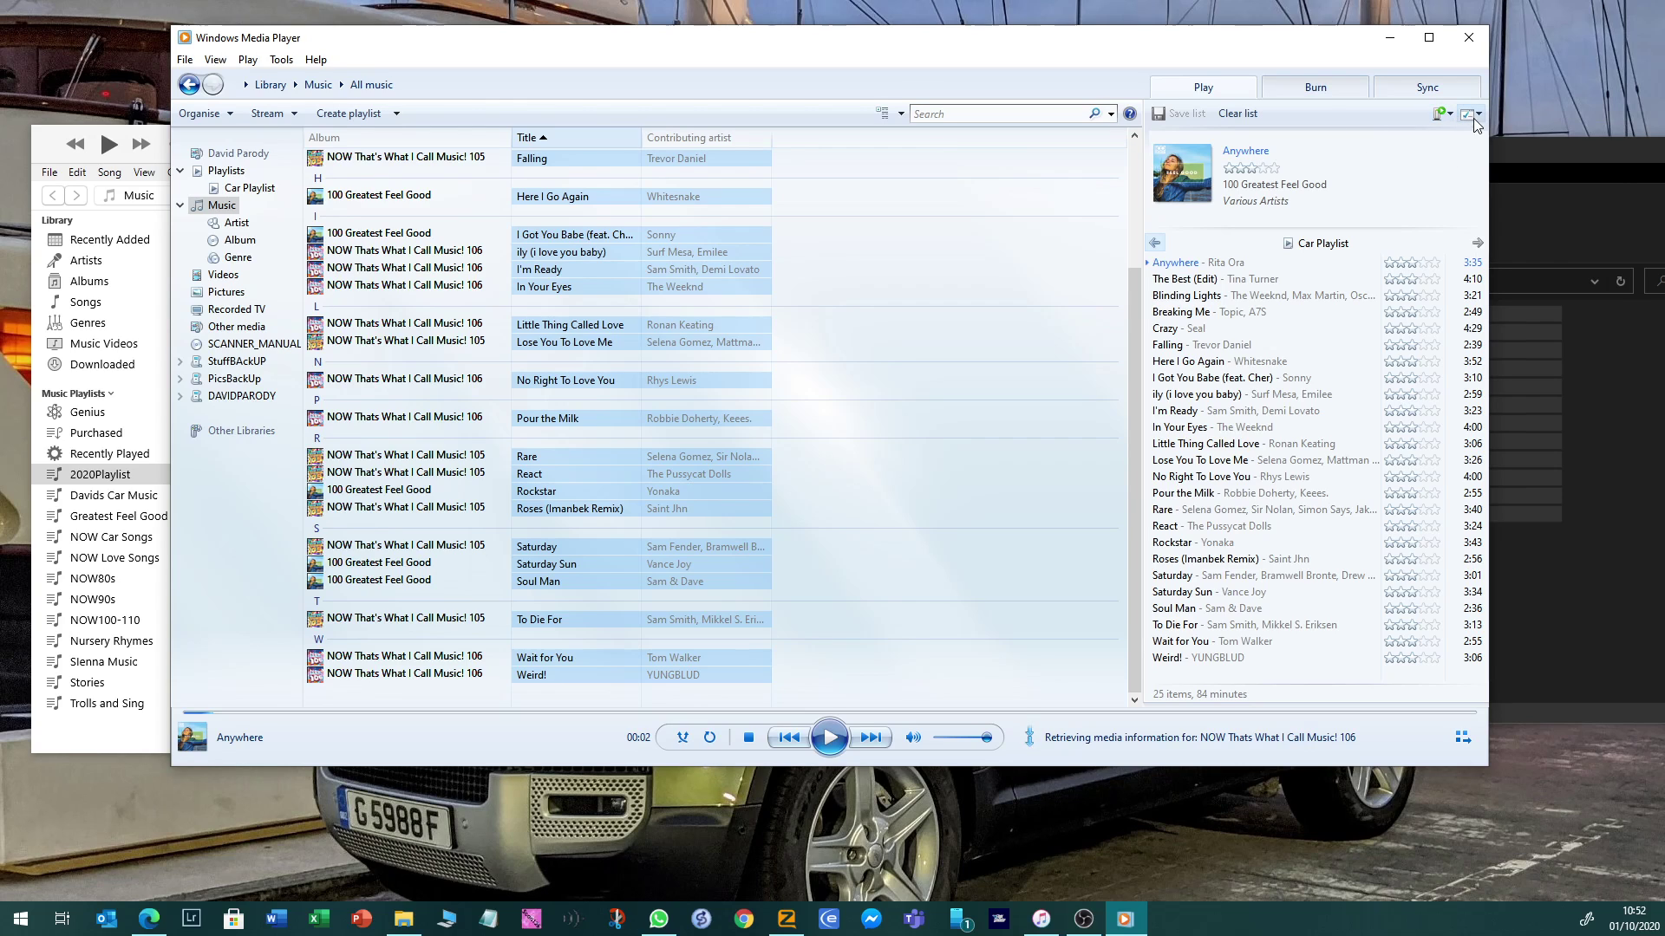
Save the list as Car Playlist in the Playlists folder on drive H: in Windows Media Playlist (*.wpl) format, replacing the existing file
click(1479, 115)
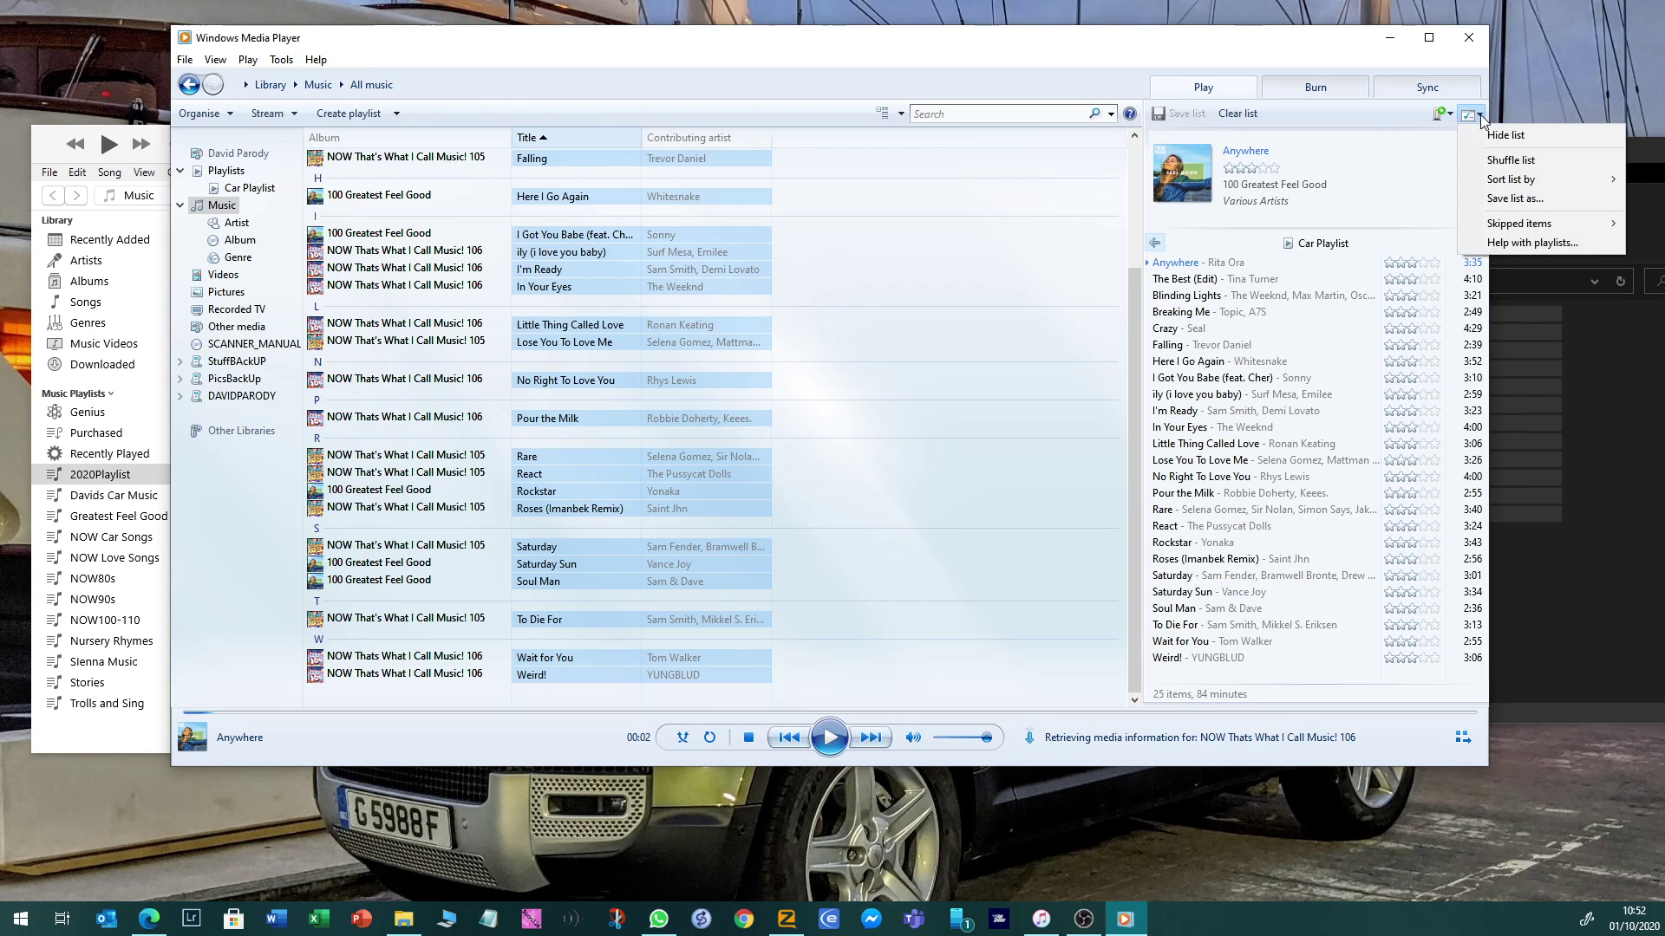
click(1497, 200)
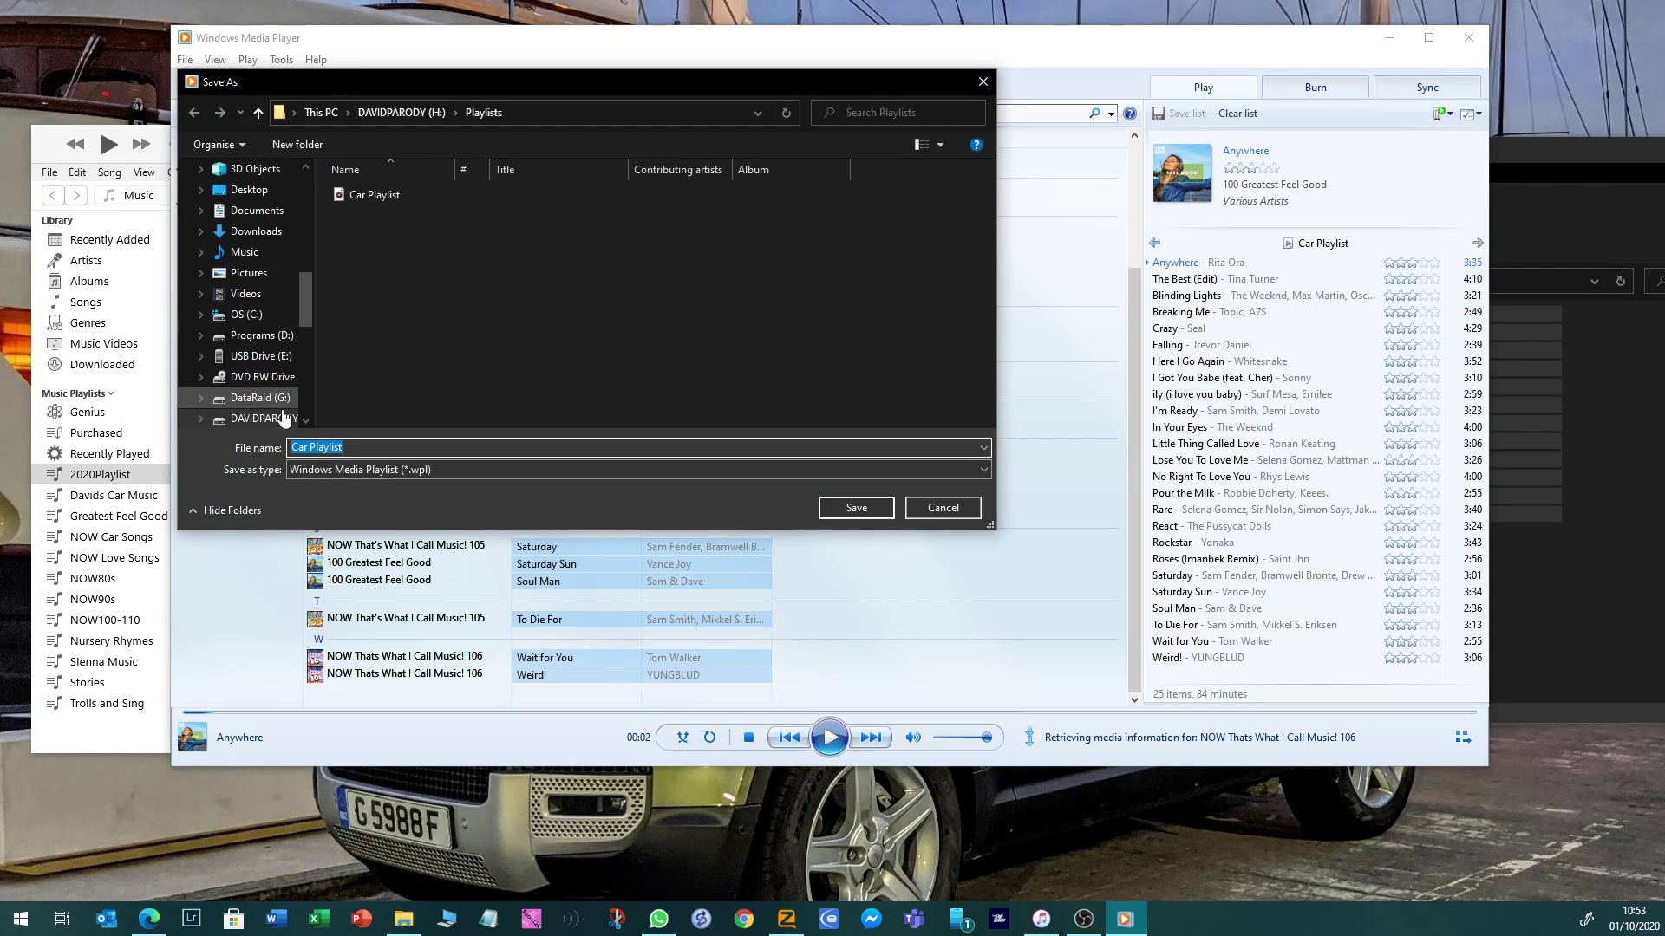
click(354, 449)
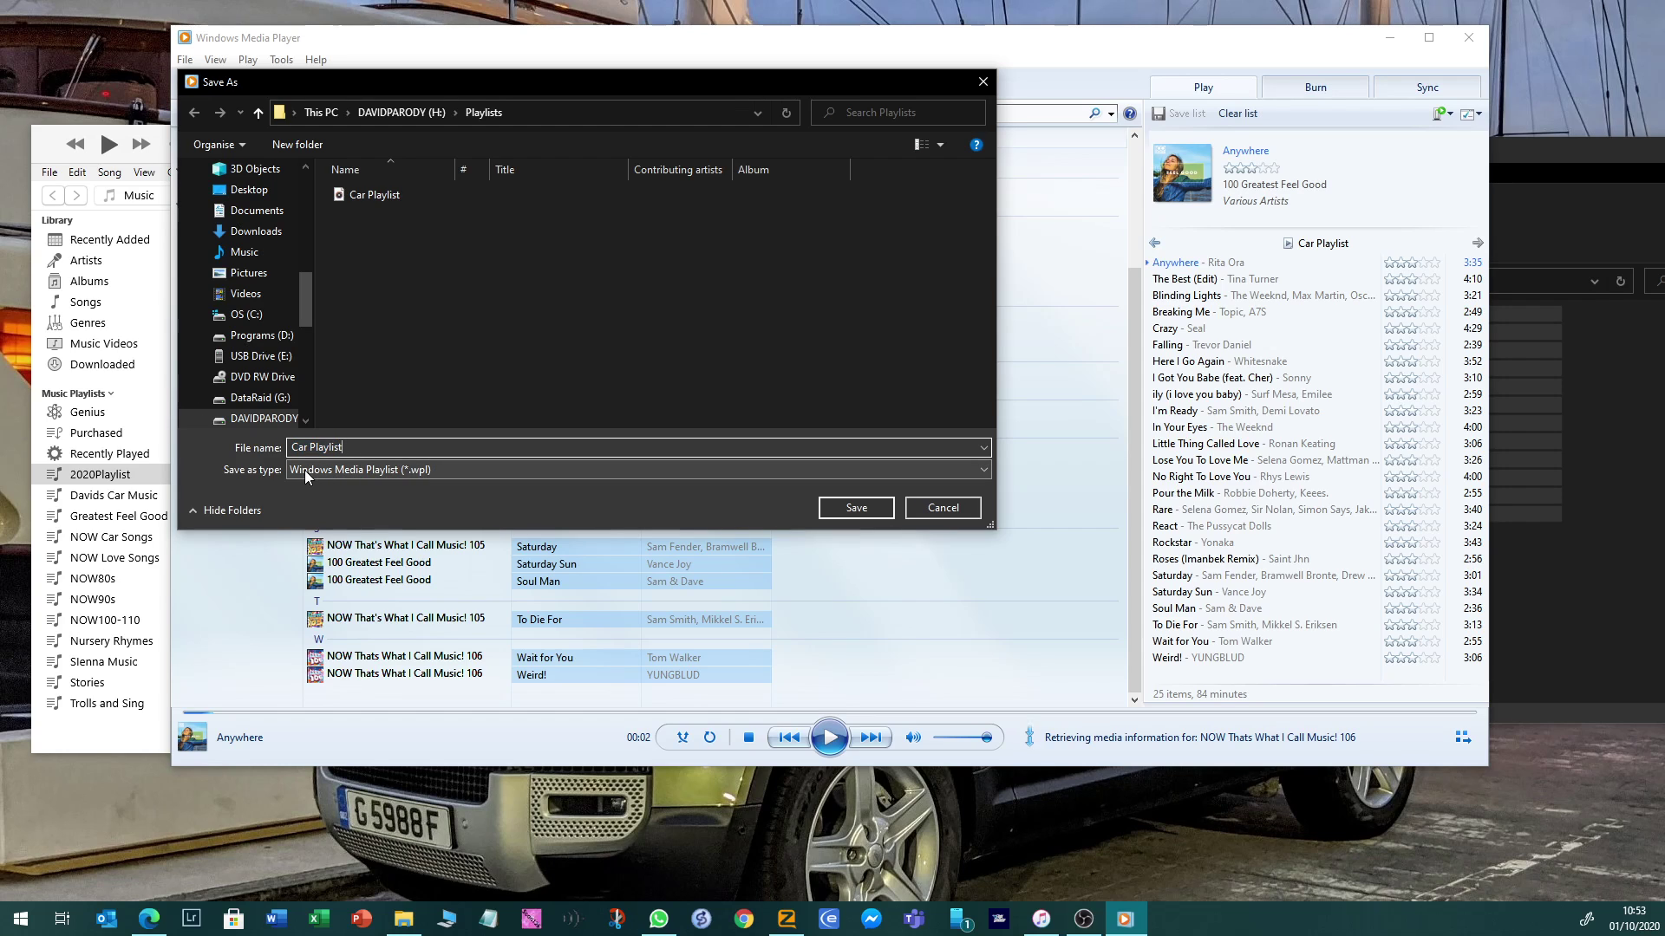
click(348, 470)
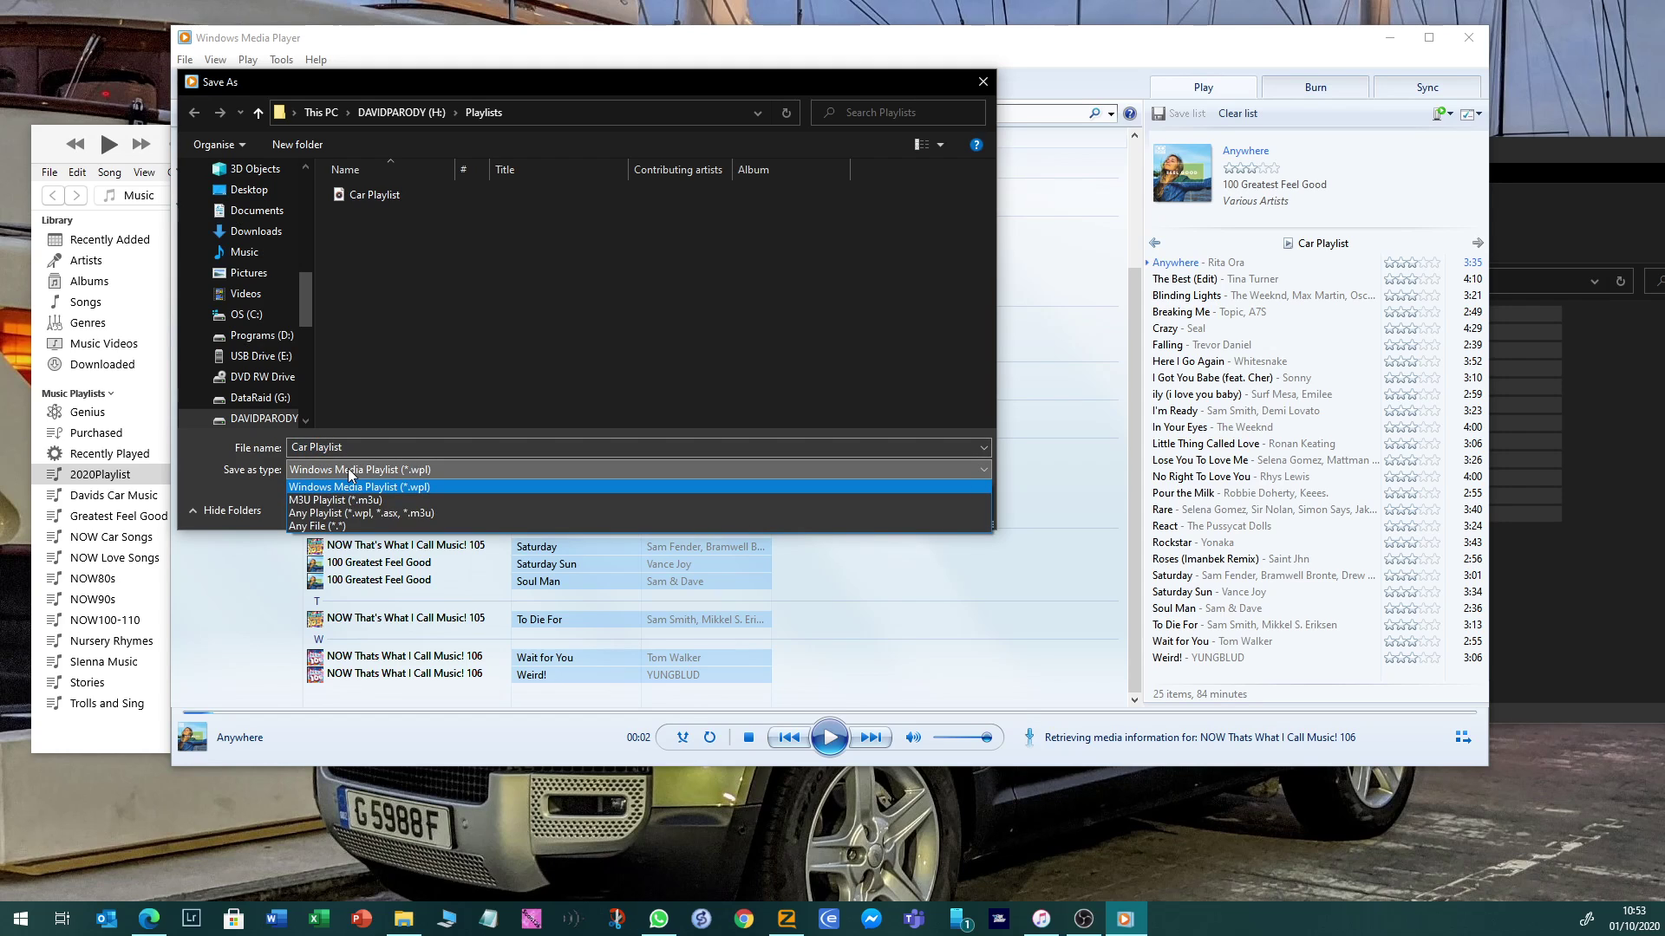
click(335, 500)
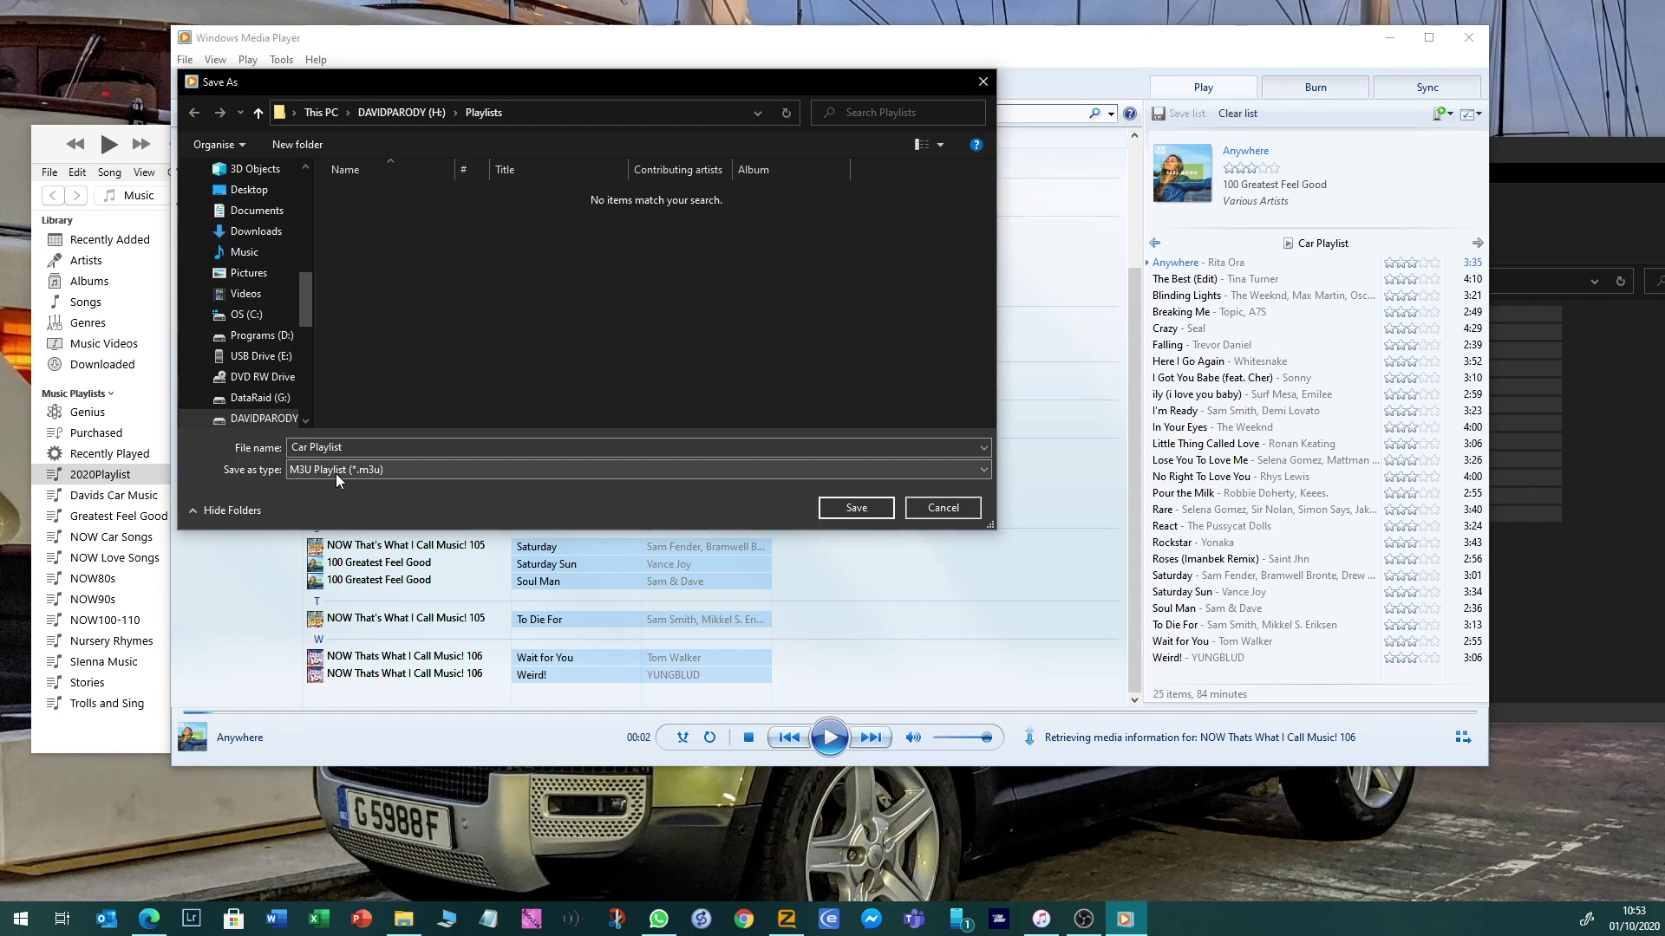
click(336, 473)
click(333, 487)
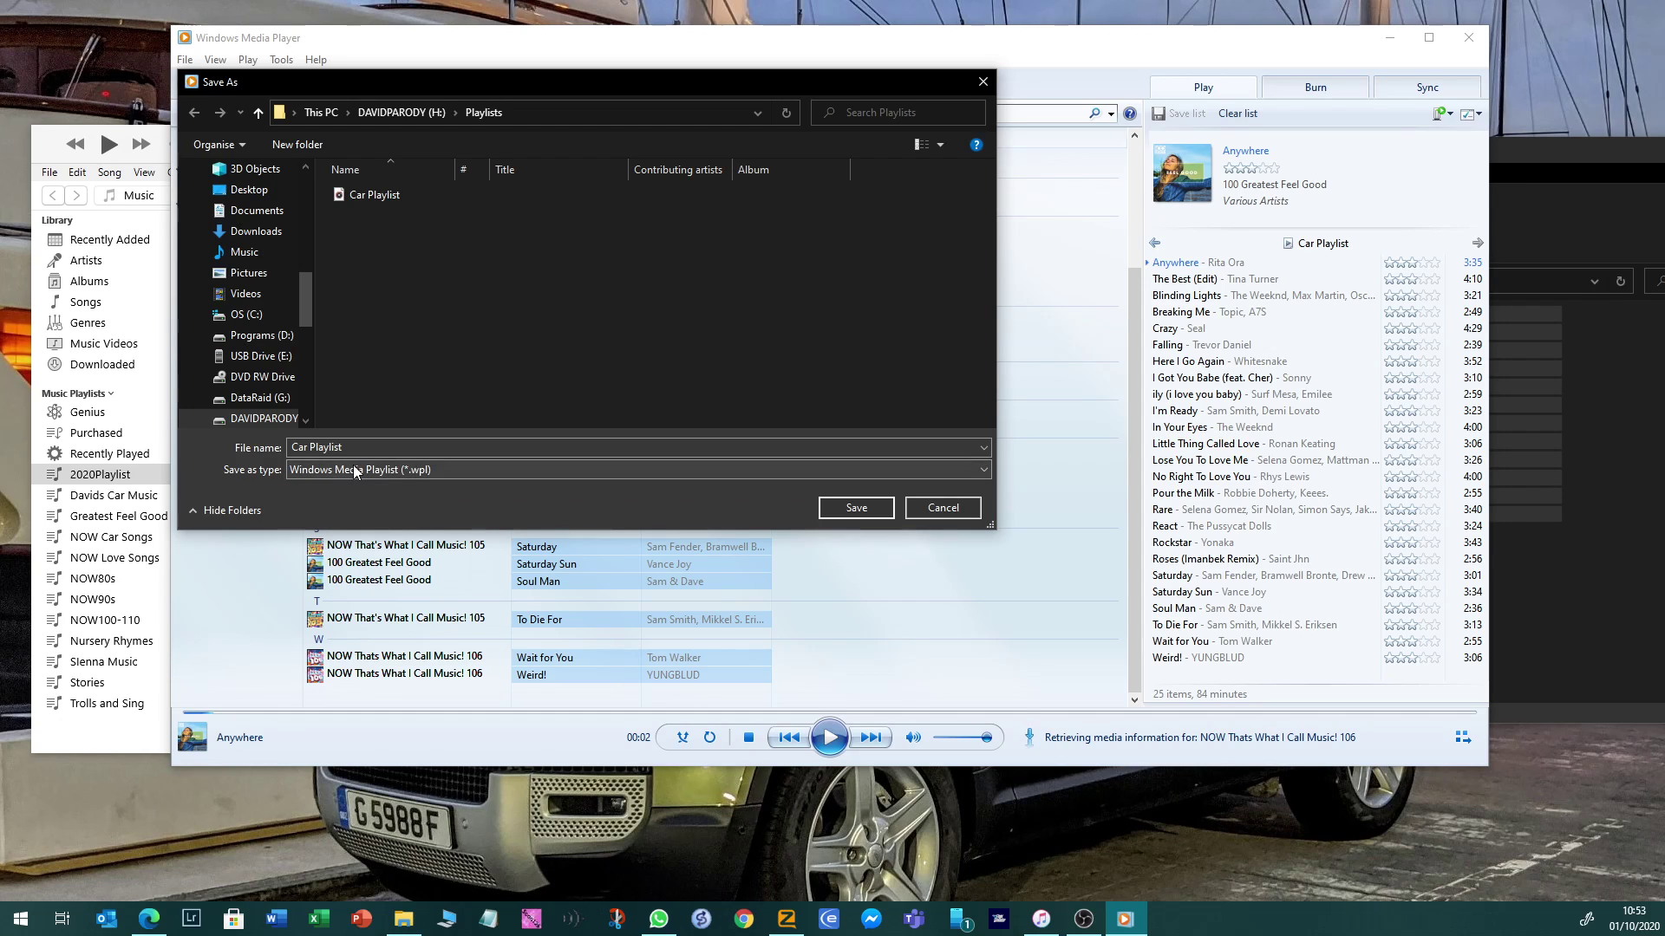
click(849, 508)
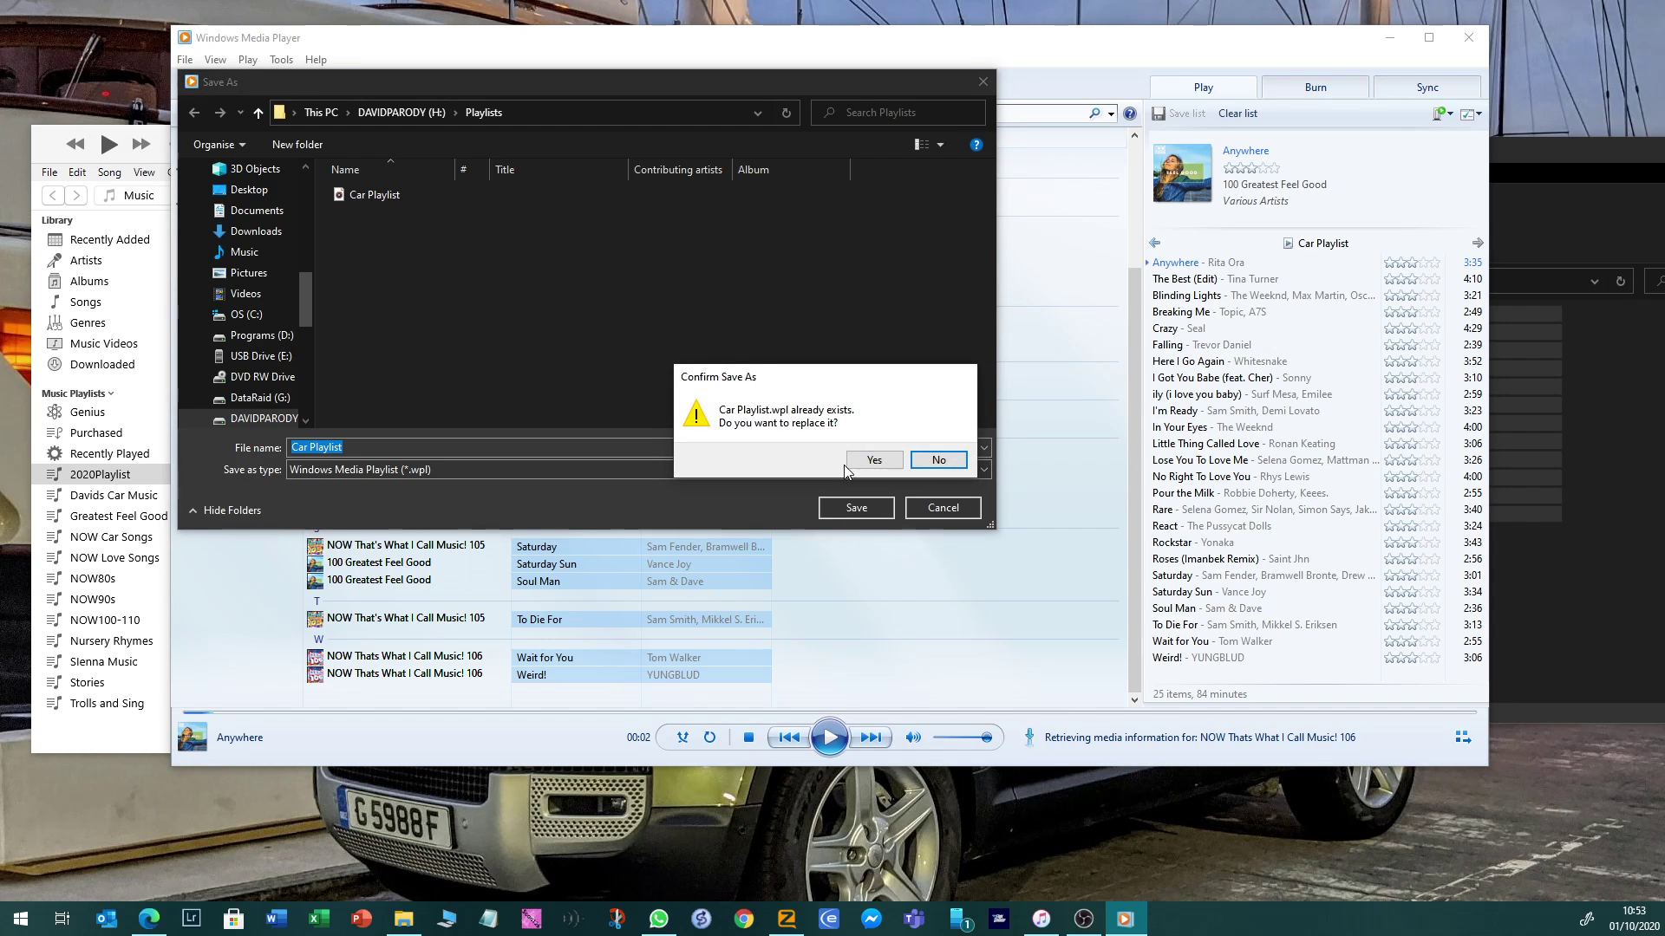
click(872, 462)
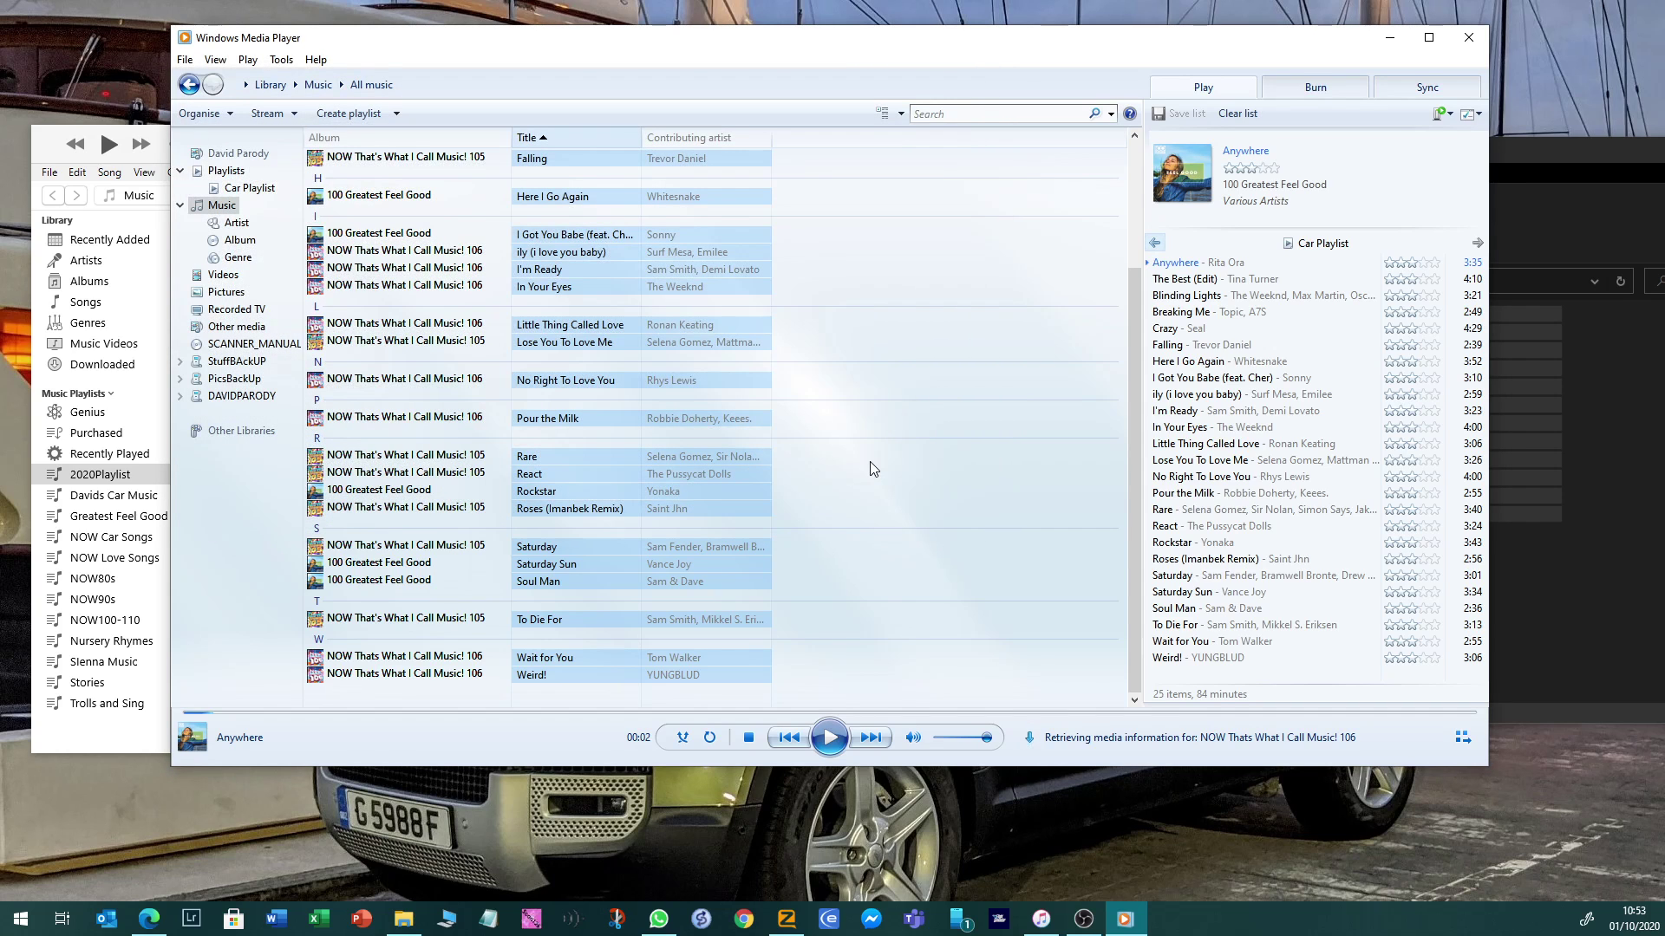